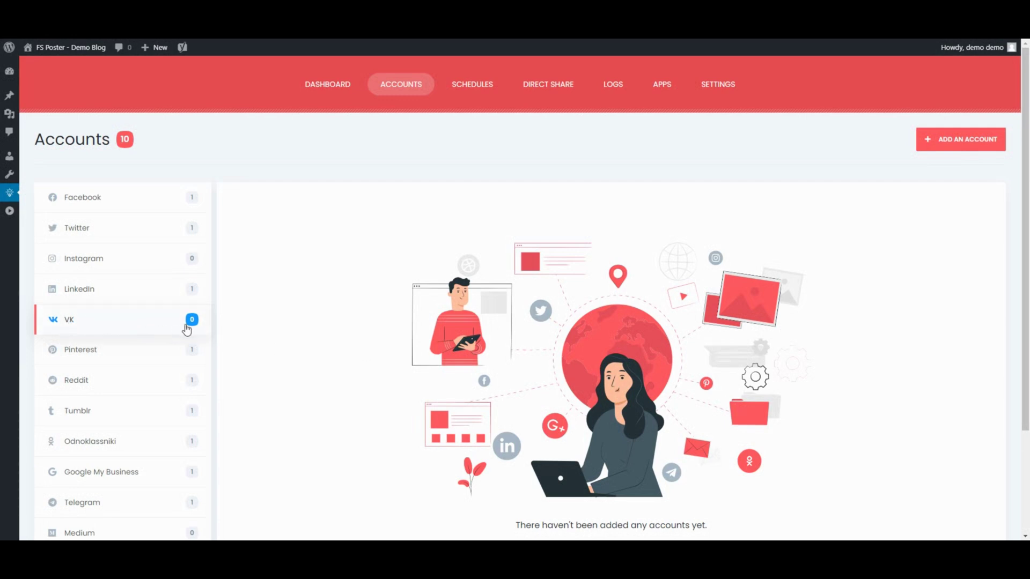
# Step: Request access for a new VK account through FS Poster - Standert APP and copy the resulting authorization URL
pyautogui.click(962, 139)
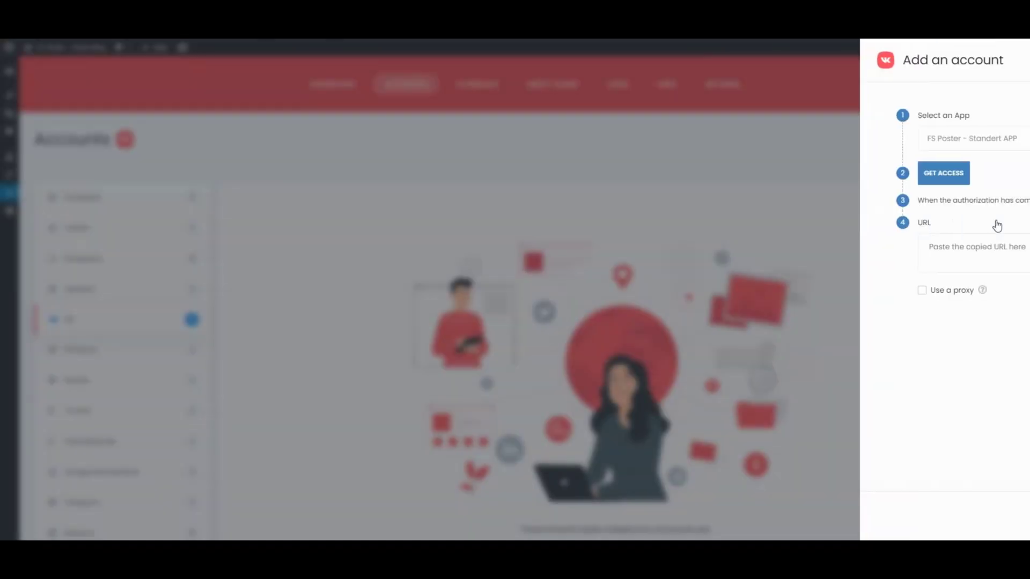
pyautogui.click(814, 174)
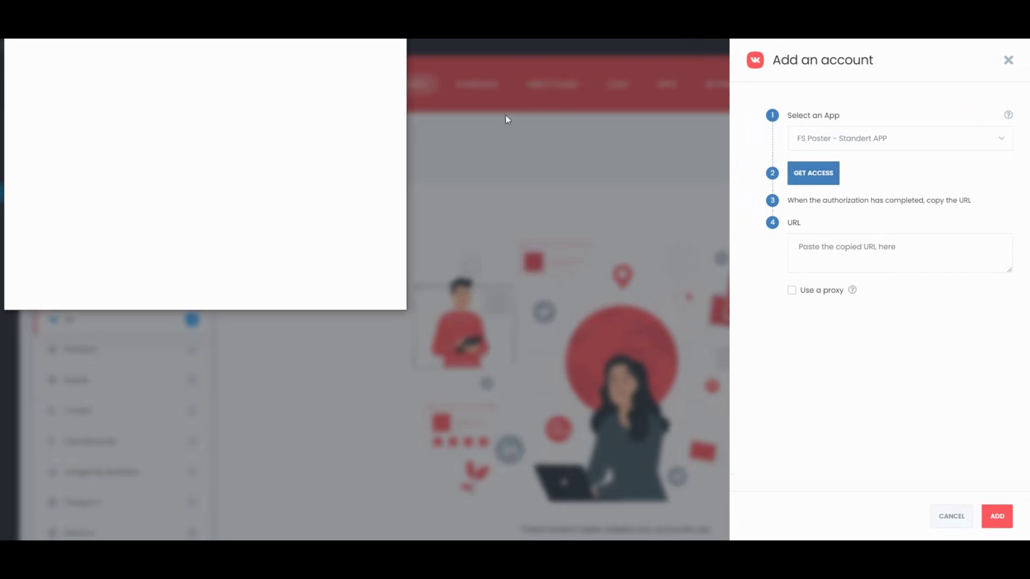
pyautogui.moveTo(212, 43); pyautogui.dragTo(413, 159)
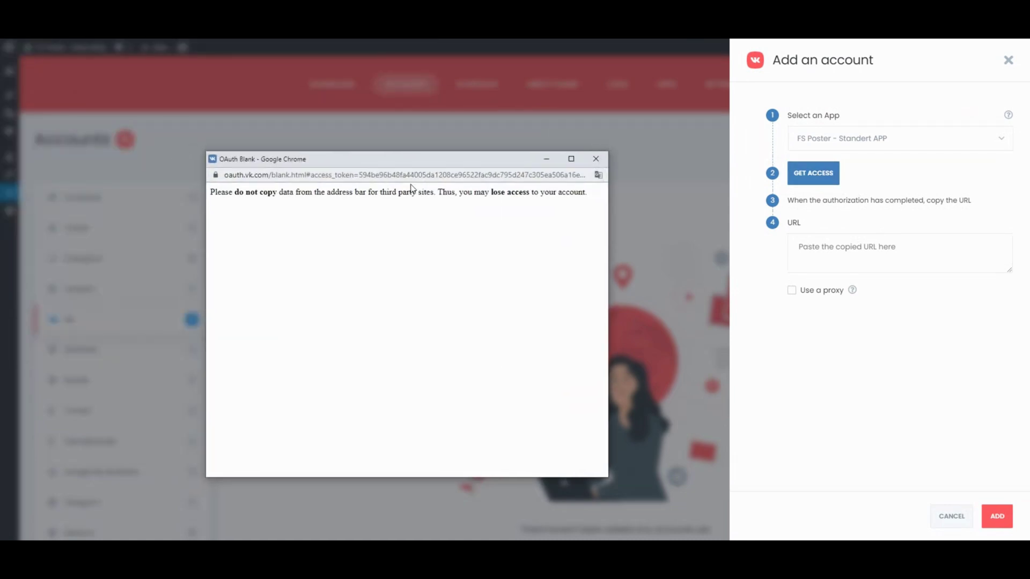
pyautogui.click(420, 176)
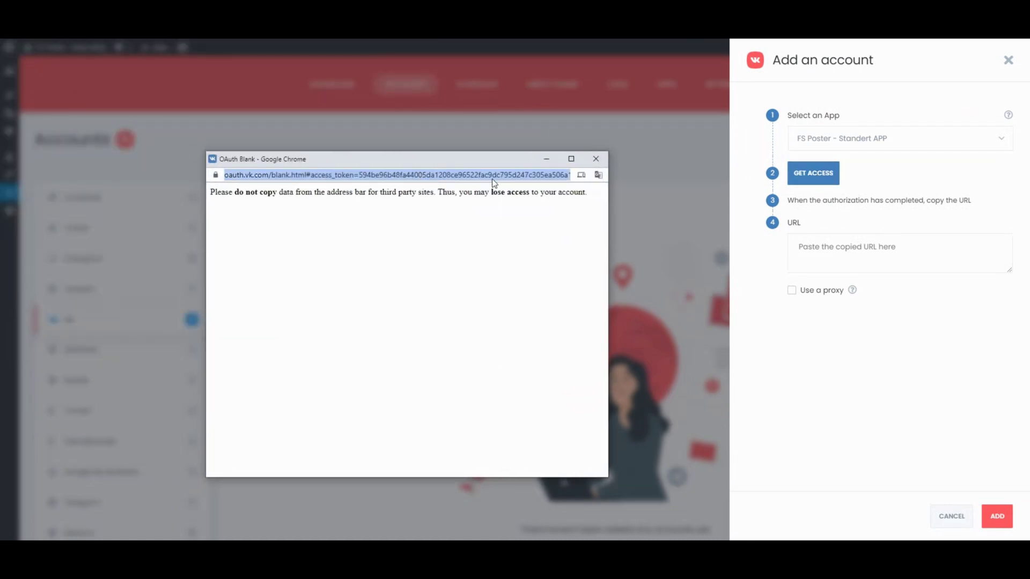
pyautogui.click(603, 164)
# Step: Paste the copied authorization URL containing the access token into the URL field and add the VK account
pyautogui.click(859, 256)
pyautogui.hotkey('ctrl', 'v')
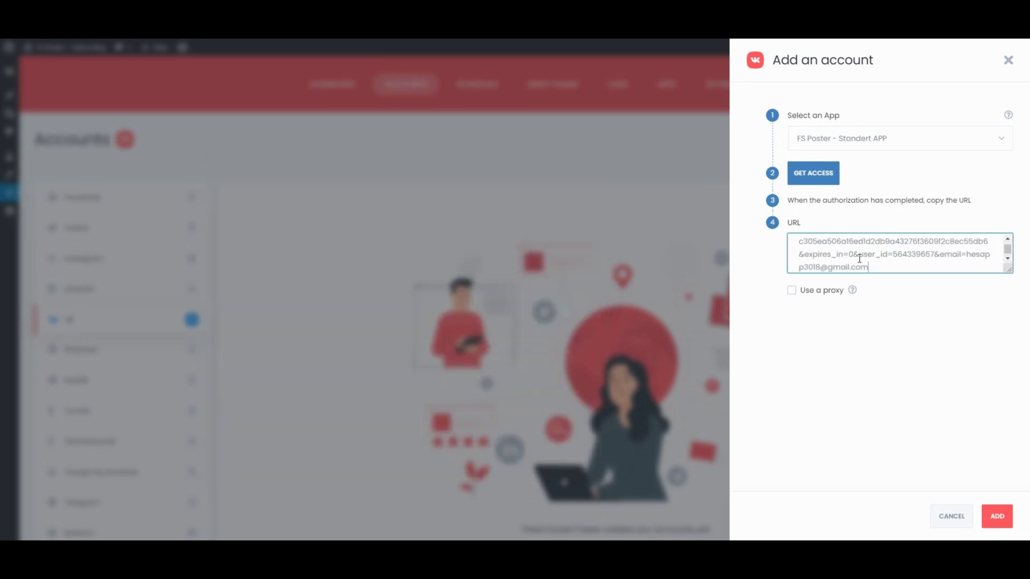
pyautogui.click(997, 517)
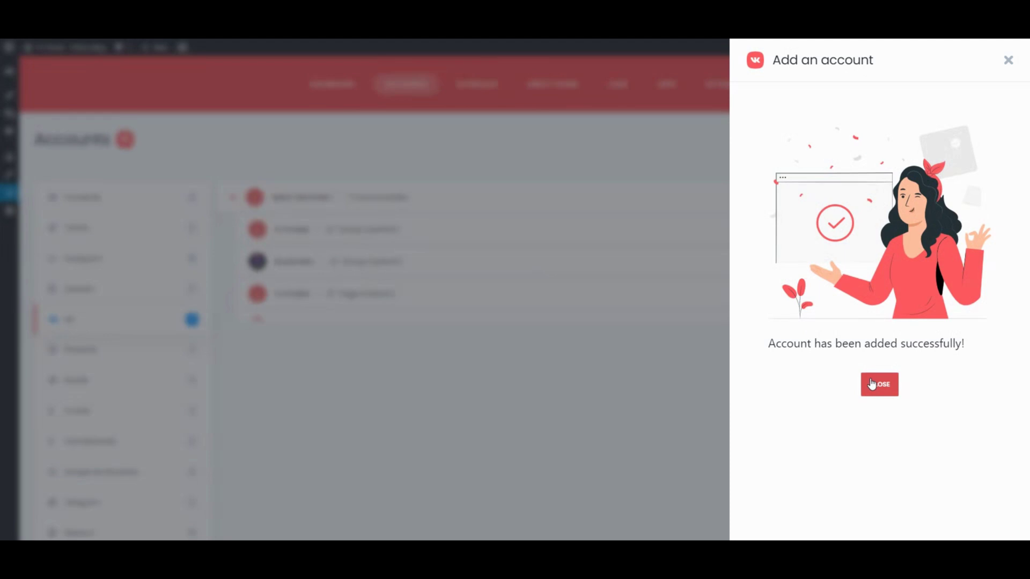
pyautogui.click(876, 384)
# Step: Activate the Fs Poster and Booknetic VK groups for automatic sharing
pyautogui.click(923, 231)
pyautogui.click(899, 255)
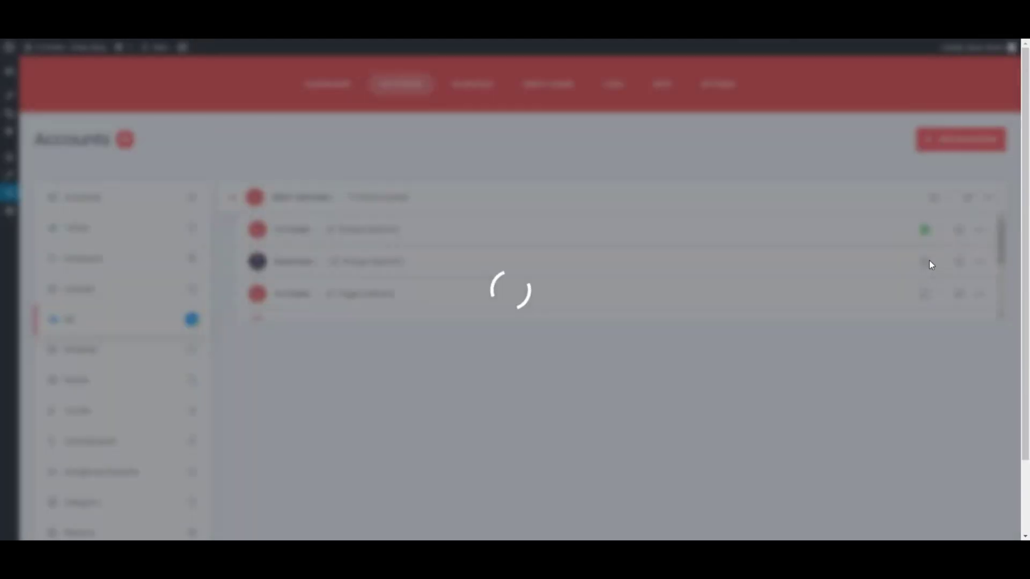
pyautogui.click(925, 263)
pyautogui.click(910, 283)
pyautogui.click(926, 261)
pyautogui.click(902, 283)
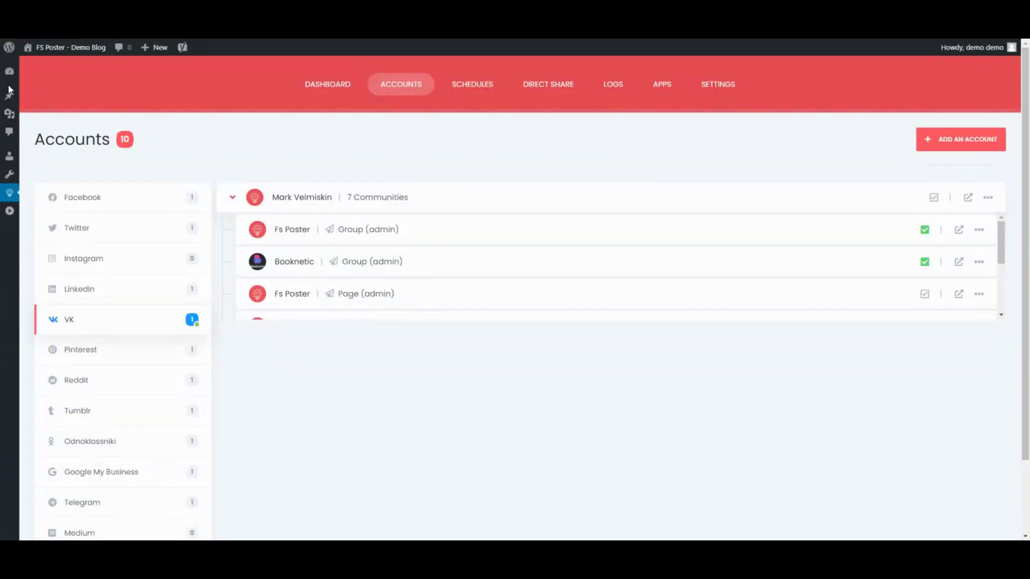
# Step: Open the post "How To Post To VKontakte From WordPress Automatically" for editing and go to its FS Poster sharing settings
pyautogui.click(10, 95)
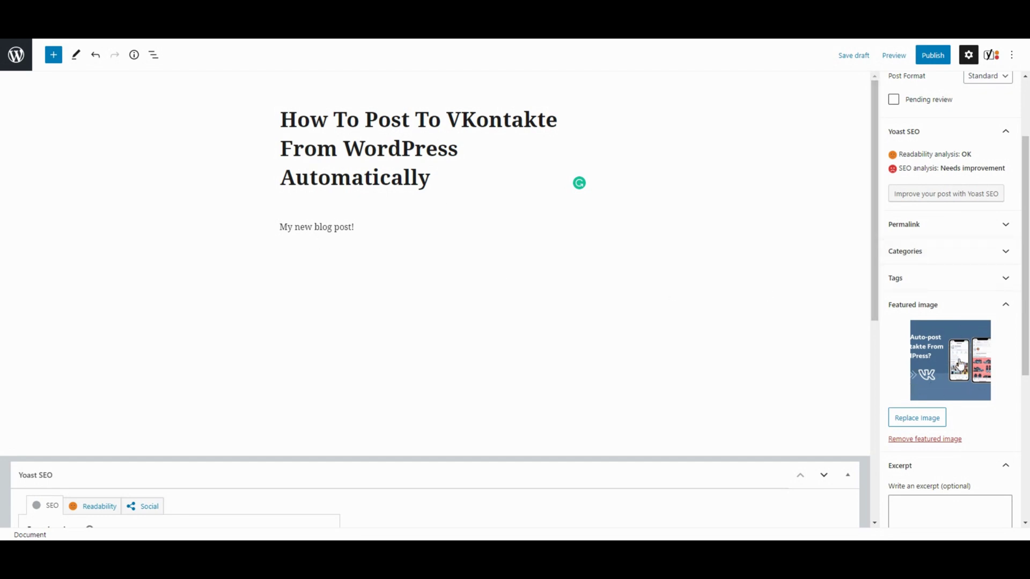
pyautogui.scroll(-4, 960, 365)
pyautogui.scroll(-1, 960, 365)
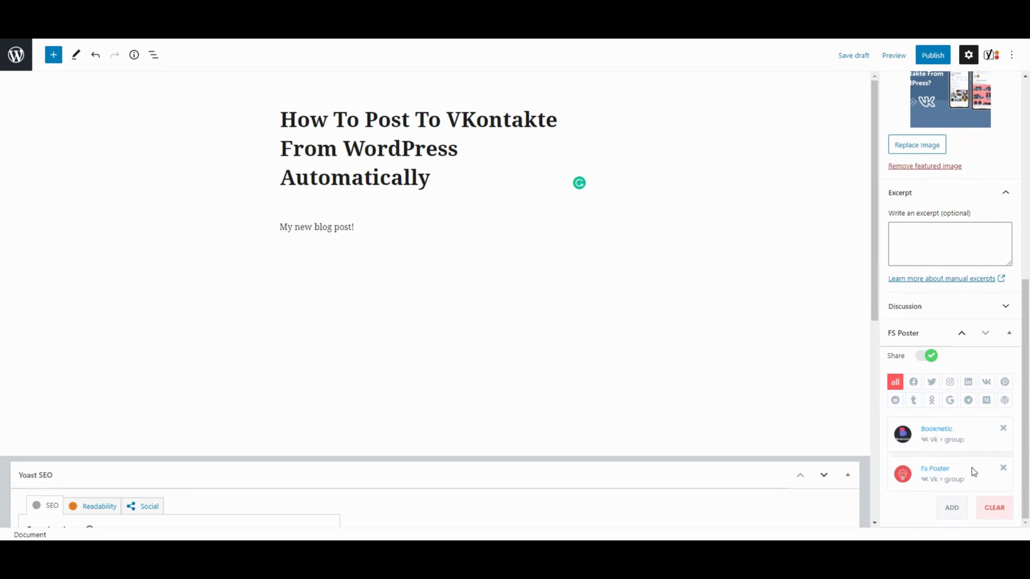
# Step: Add the Booknetic Pinterest board to the post's sharing accounts and remove it again
pyautogui.click(957, 507)
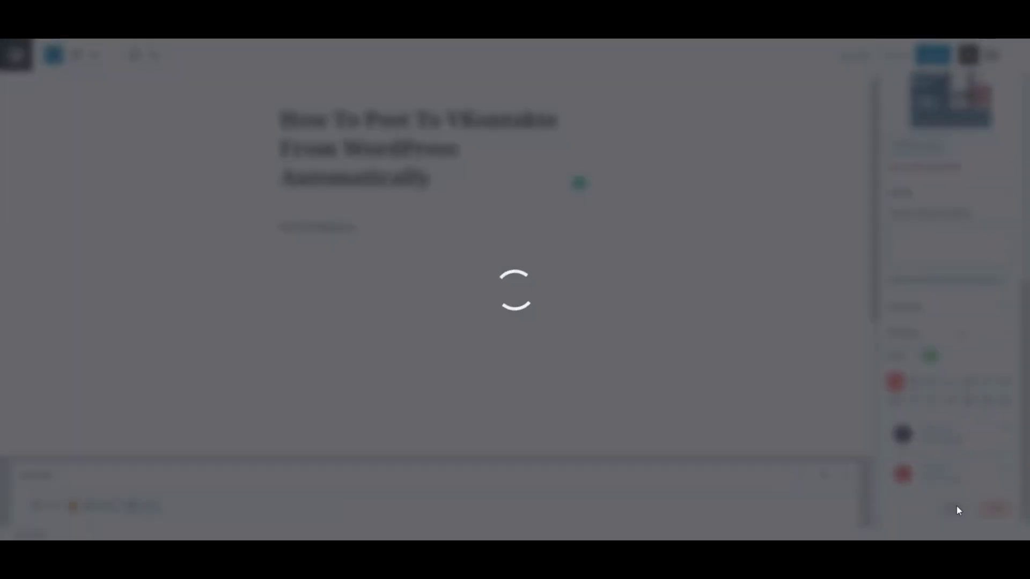
pyautogui.scroll(-4, 908, 392)
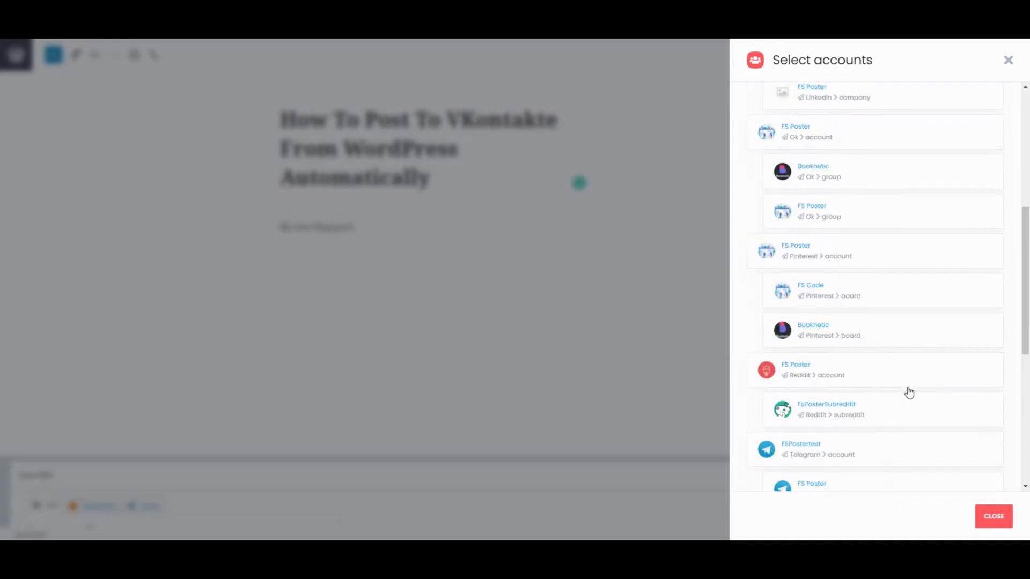
pyautogui.click(880, 333)
pyautogui.click(1008, 60)
pyautogui.scroll(-1, 974, 461)
pyautogui.click(995, 502)
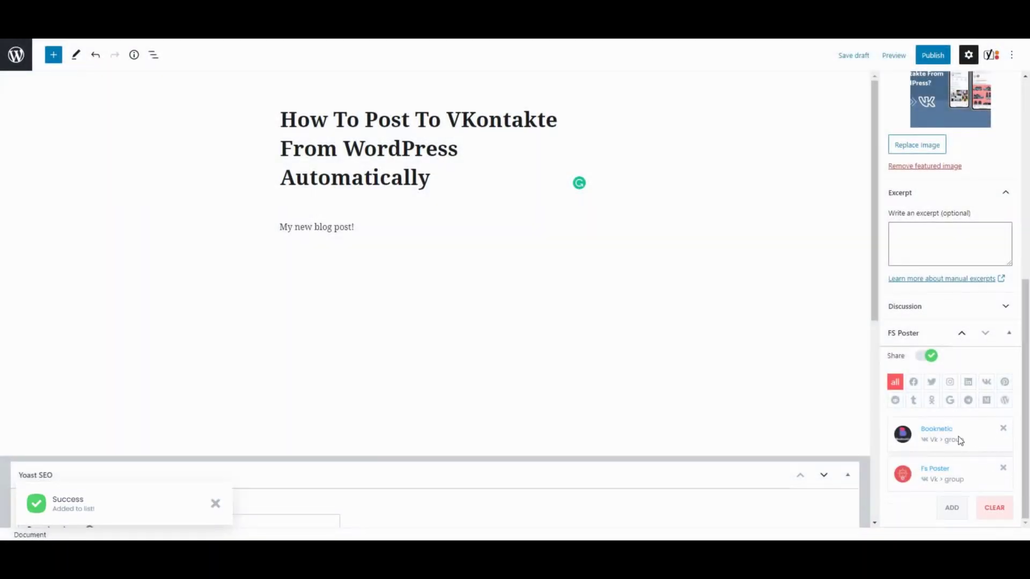
# Step: Publish the VKontakte post with sharing enabled and open its shared copy in the Booknetic VK group
pyautogui.click(936, 55)
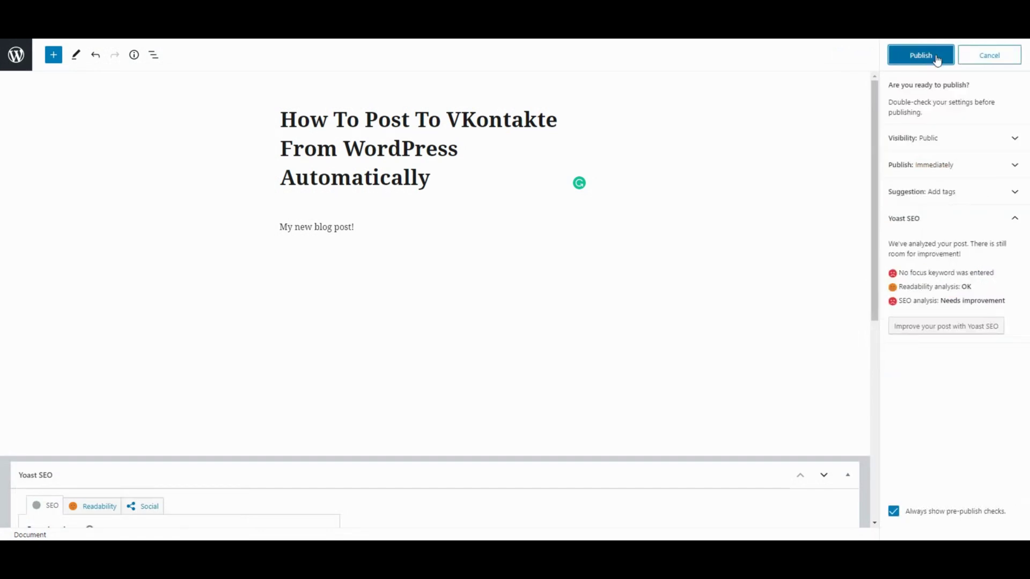
pyautogui.click(936, 56)
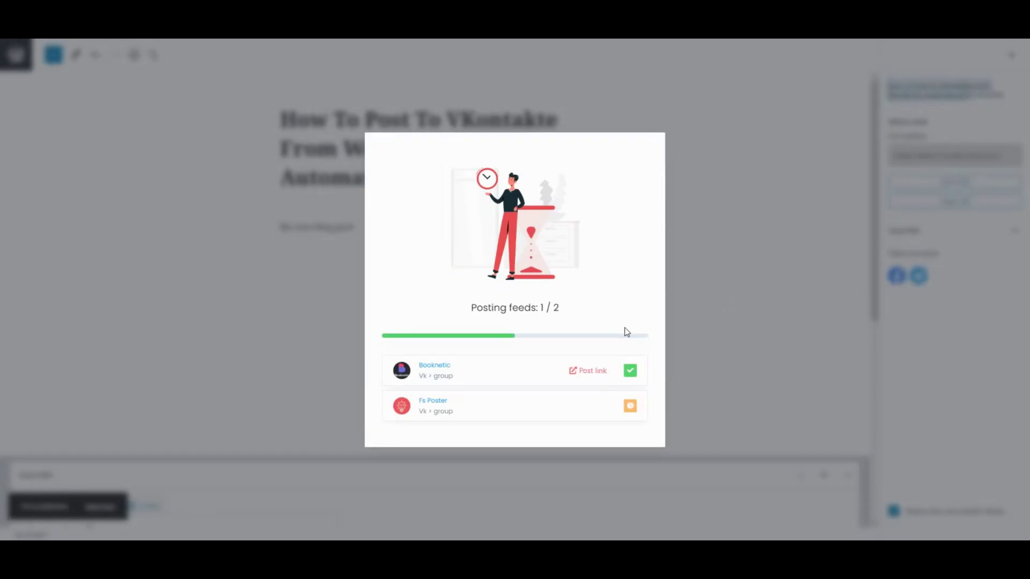
pyautogui.click(598, 370)
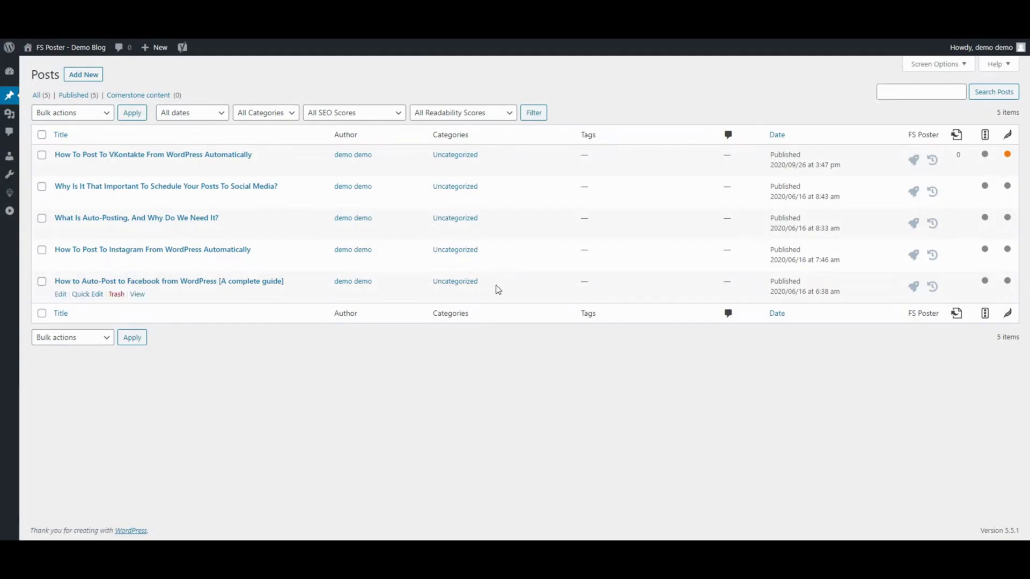
# Step: Schedule "How To Post To Instagram From WordPress Automatically" to be shared once on 2020-09-29 at 03:47 PM
pyautogui.click(936, 255)
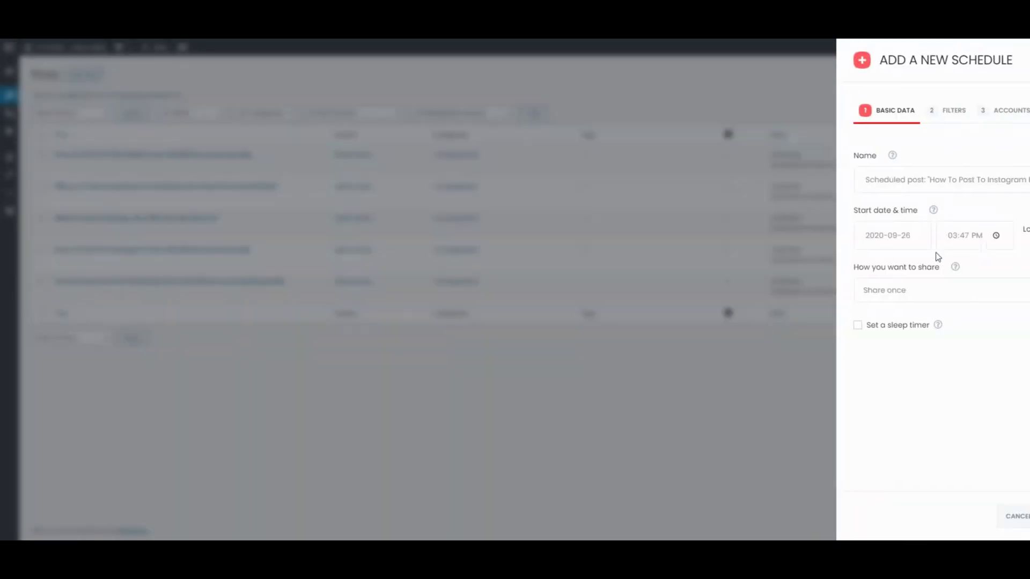
pyautogui.click(801, 238)
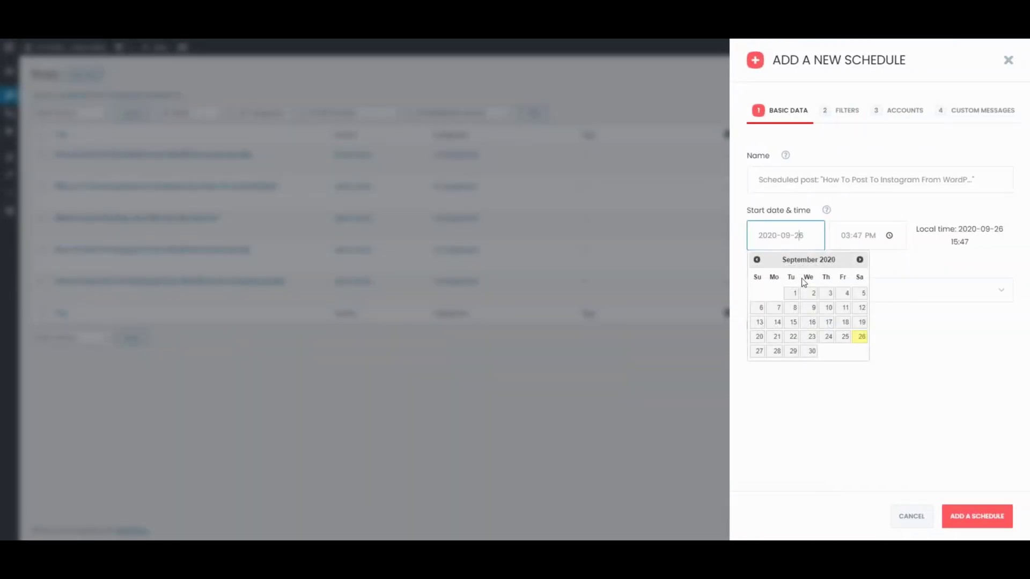
pyautogui.click(792, 351)
pyautogui.click(820, 293)
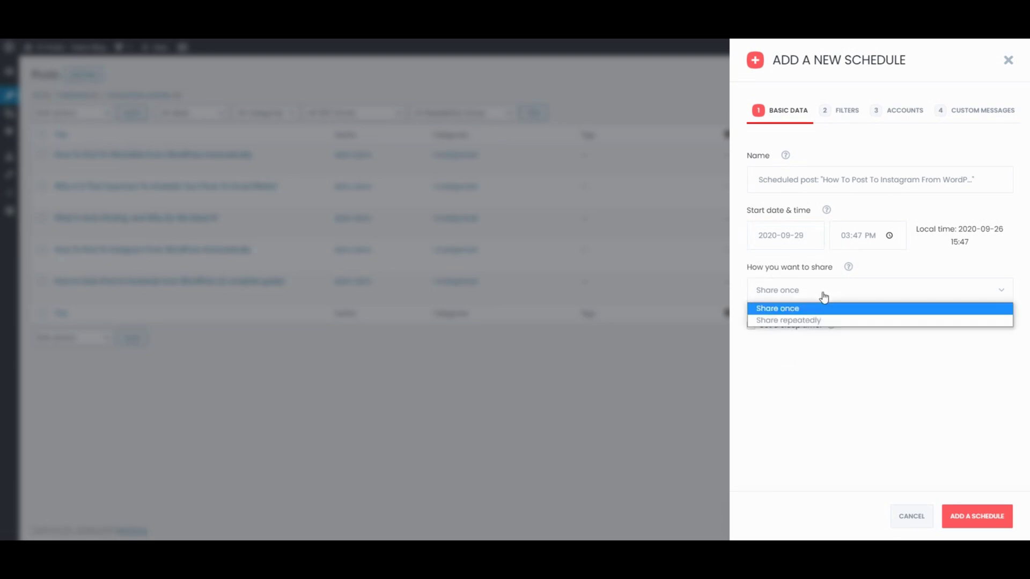
pyautogui.click(819, 304)
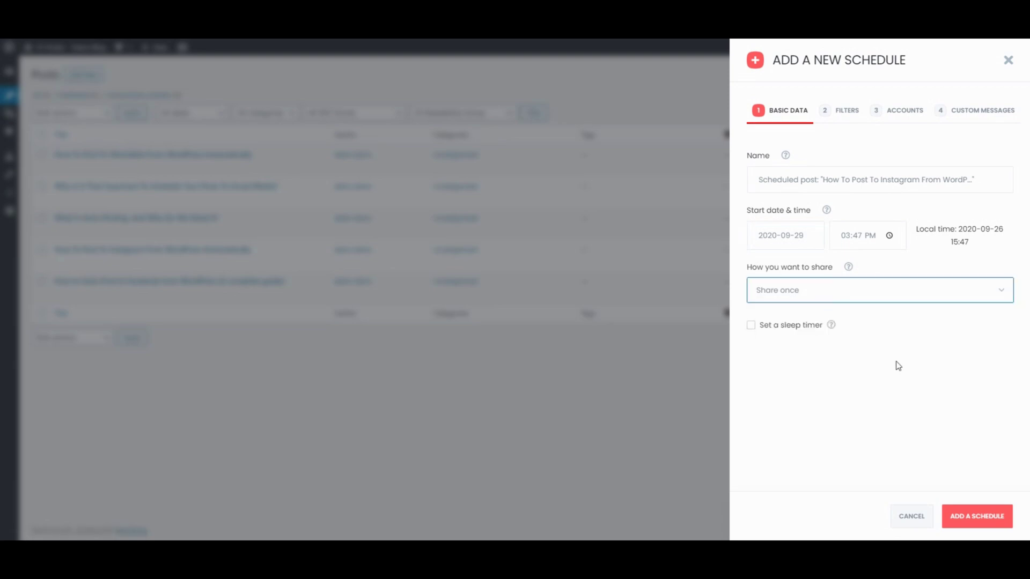
pyautogui.click(971, 519)
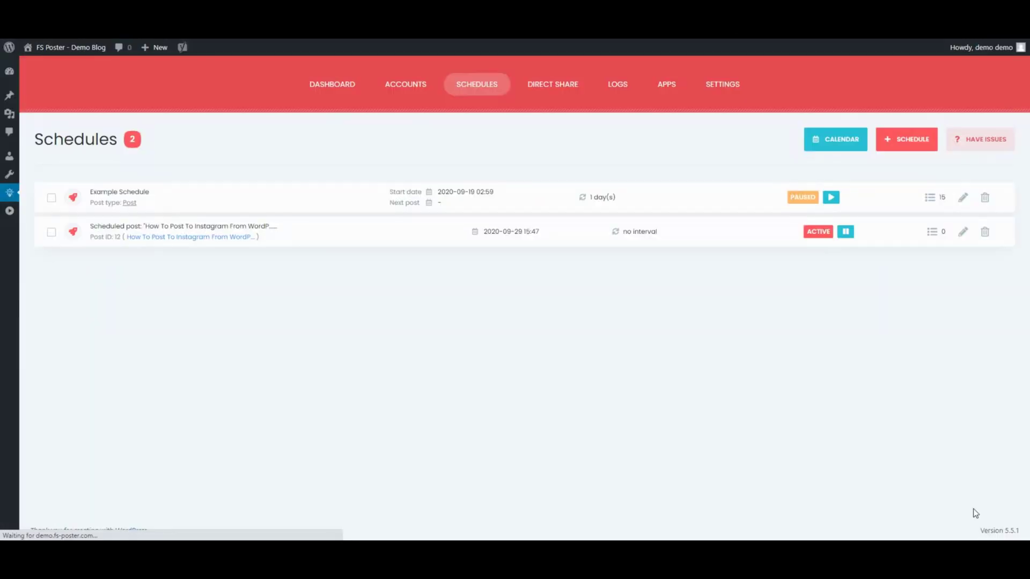
# Step: Check the post title, start date and interval of the newly added schedule
pyautogui.moveTo(150, 226); pyautogui.dragTo(267, 224)
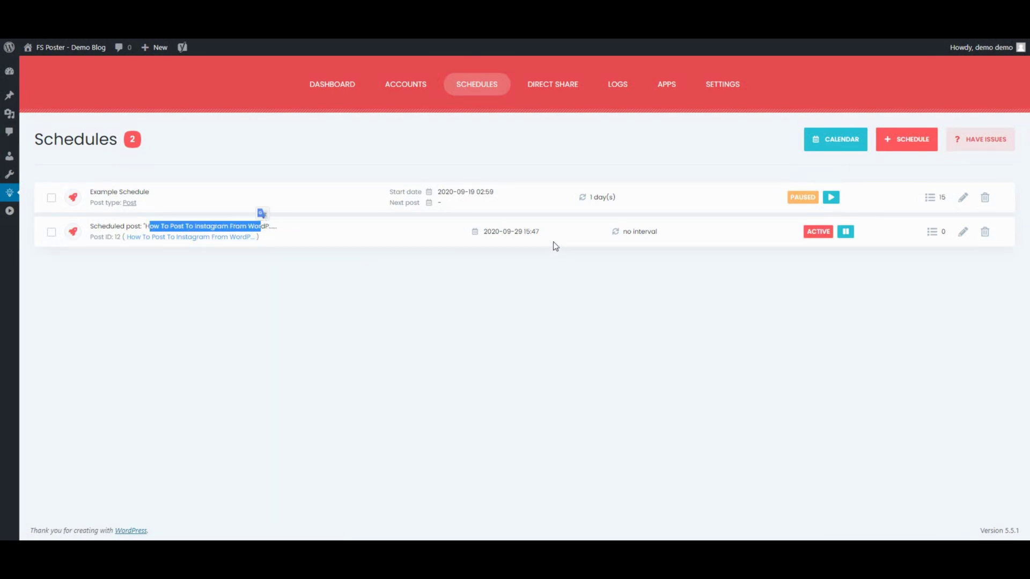
pyautogui.moveTo(522, 231); pyautogui.dragTo(535, 233)
pyautogui.moveTo(626, 232); pyautogui.dragTo(665, 234)
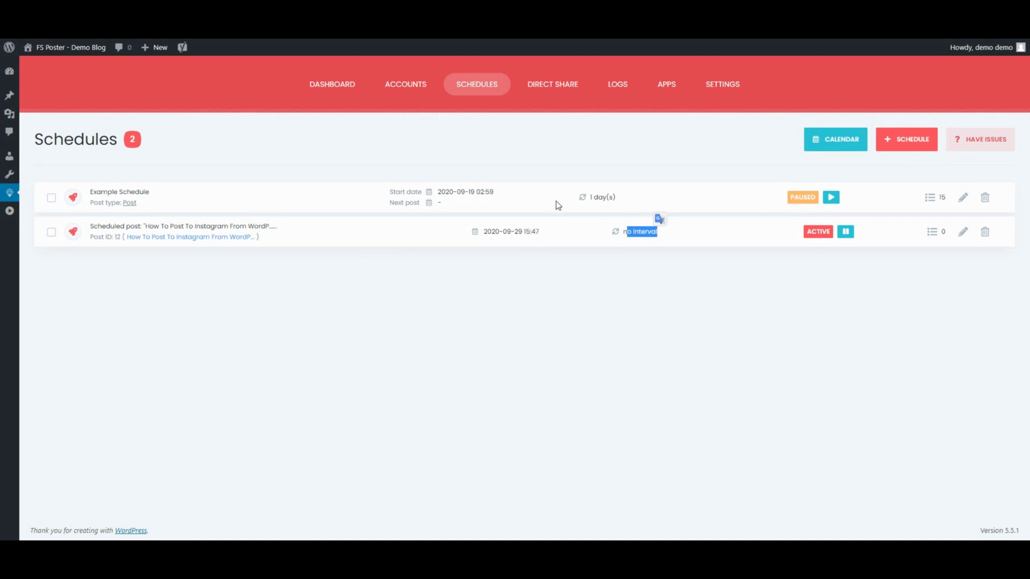
# Step: Share the post "What Is Auto-Posting, And Why Do We Need It?" to the Booknetic VK group only
pyautogui.click(9, 95)
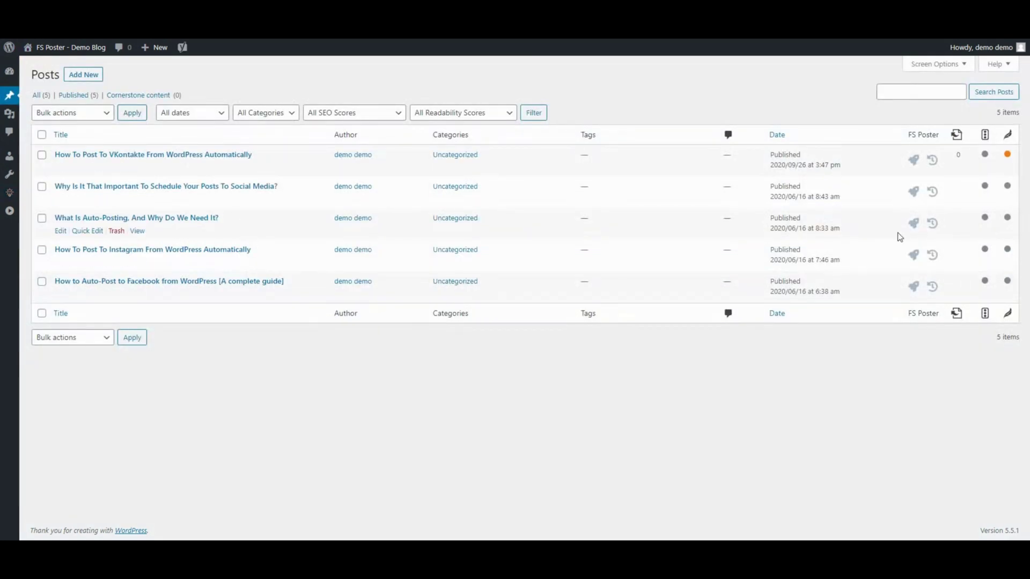
pyautogui.click(912, 224)
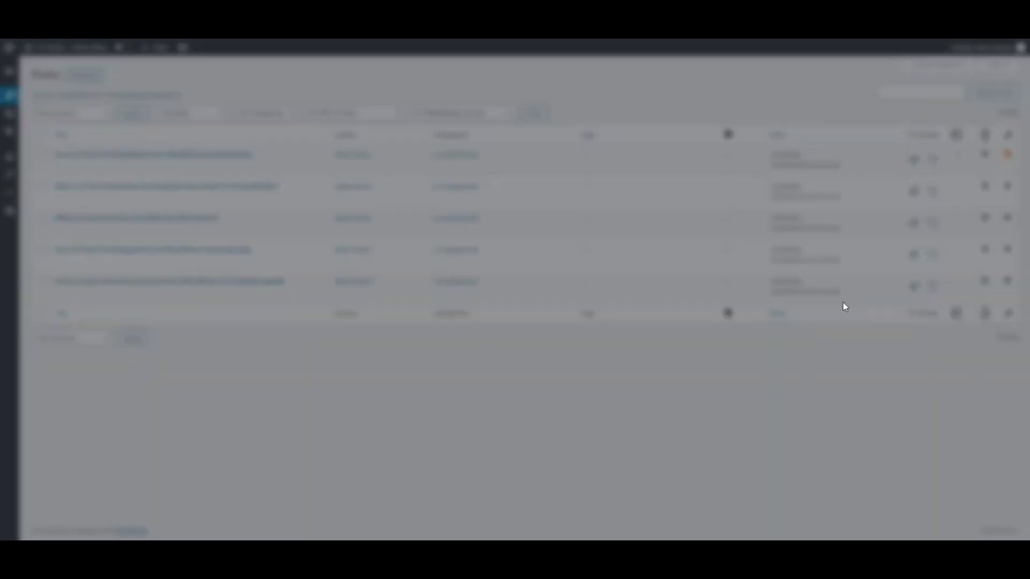
pyautogui.click(1001, 210)
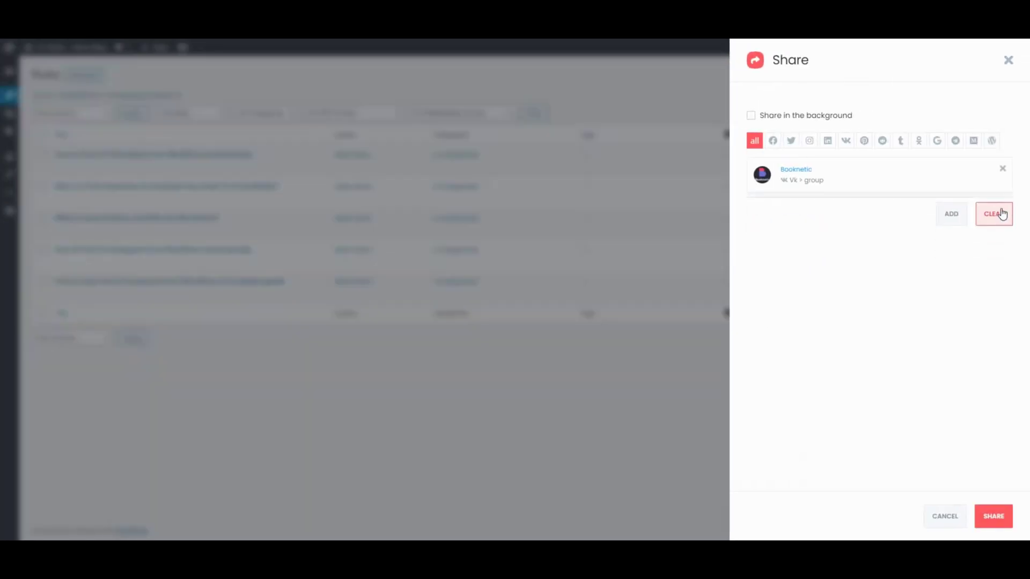
pyautogui.click(983, 517)
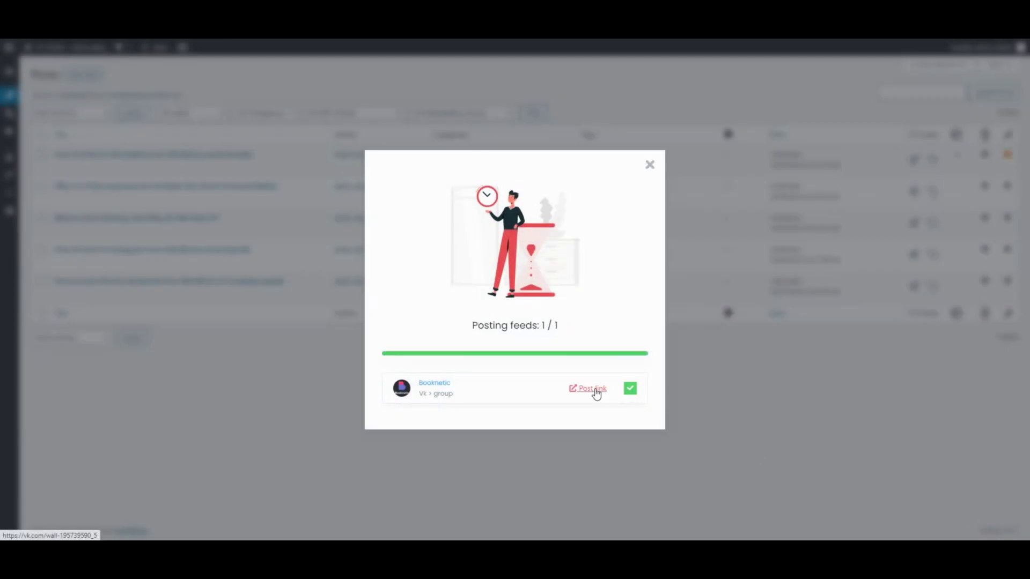
# Step: Check the title of the shared post on VK and close the posting progress dialog
pyautogui.click(594, 393)
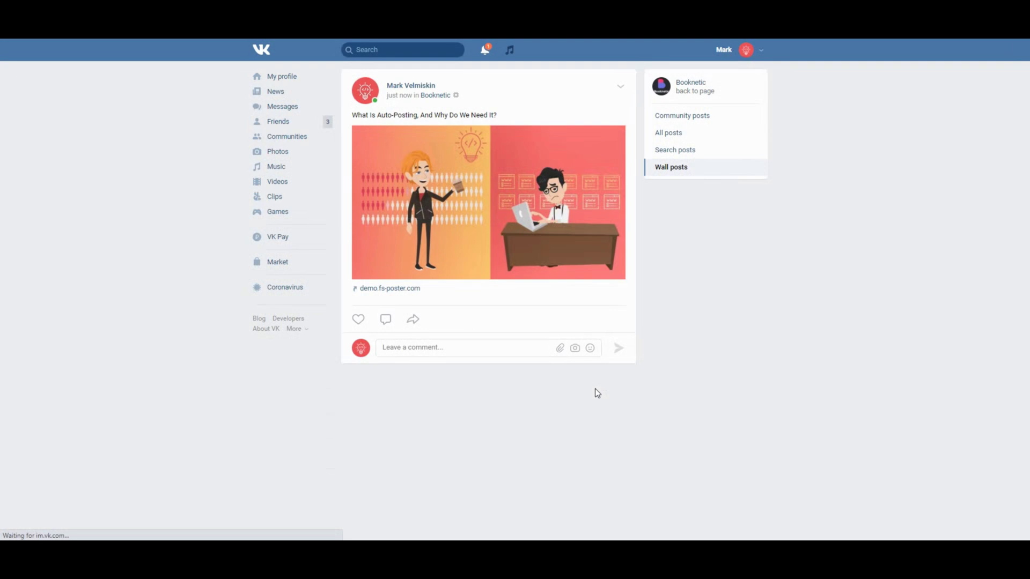
pyautogui.moveTo(359, 116); pyautogui.dragTo(498, 114)
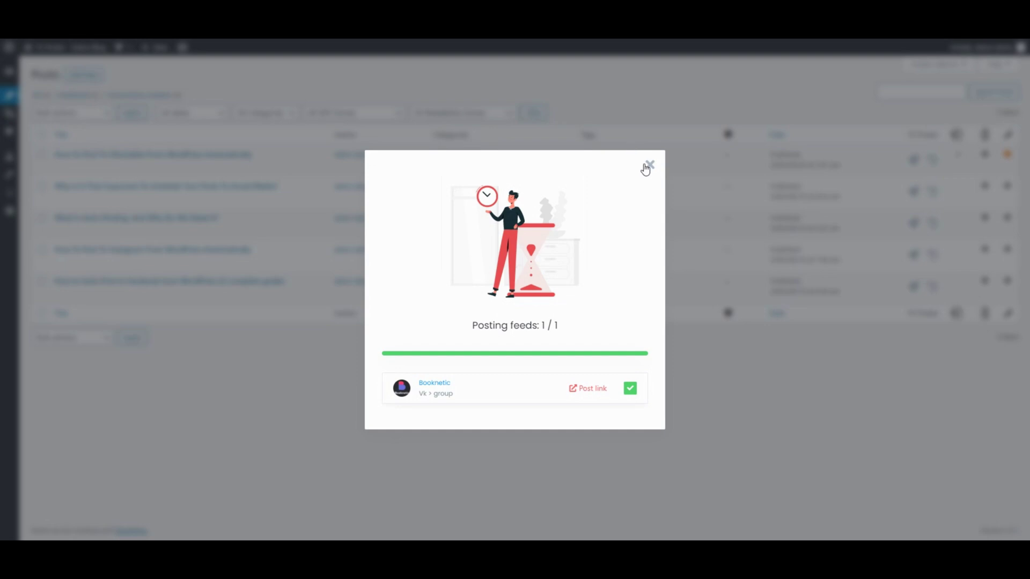
pyautogui.click(647, 167)
# Step: Apply the FS Poster: Schedule bulk action to the social media scheduling, Instagram and Facebook posts
pyautogui.click(42, 188)
pyautogui.click(42, 250)
pyautogui.click(42, 282)
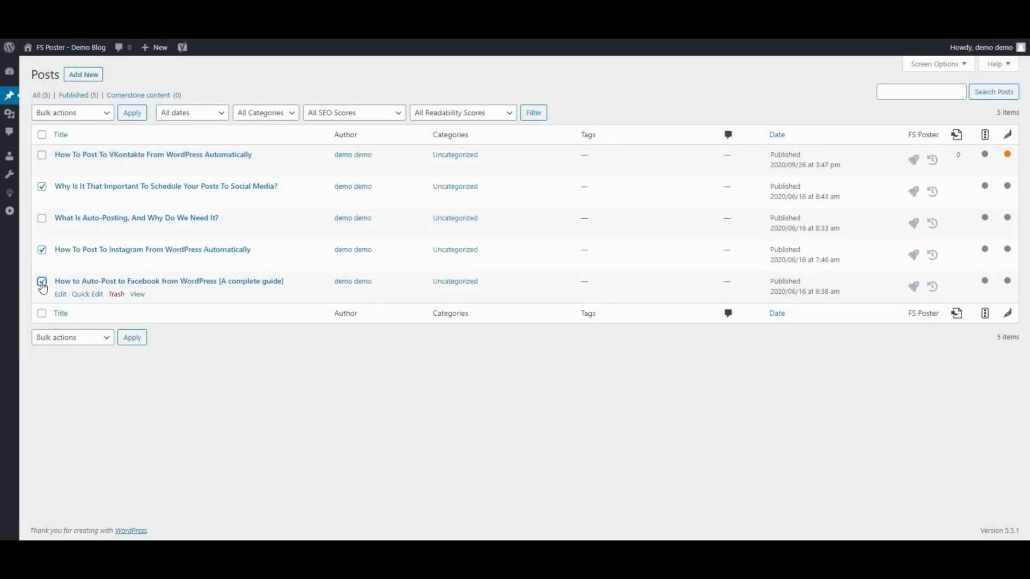
pyautogui.click(92, 116)
pyautogui.click(79, 157)
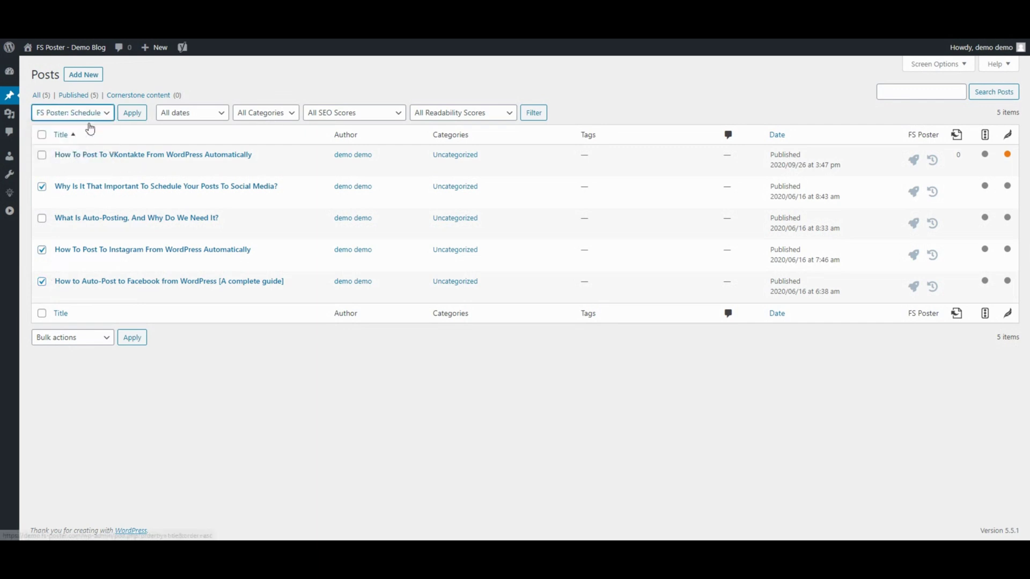
pyautogui.click(131, 112)
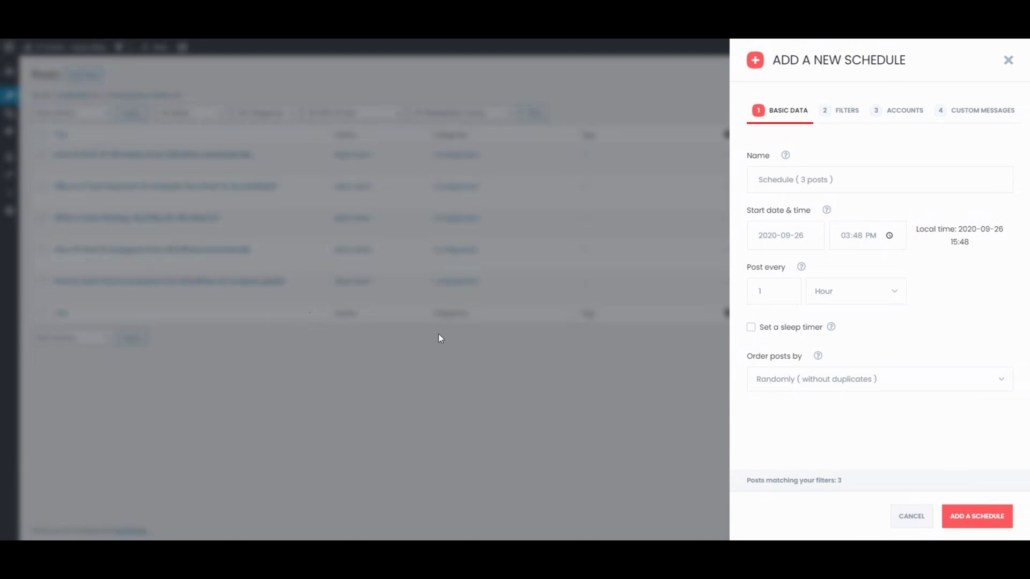
# Step: Set the three-post schedule to start on 2020-09-30 and post every 1 day, and add it
pyautogui.click(818, 298)
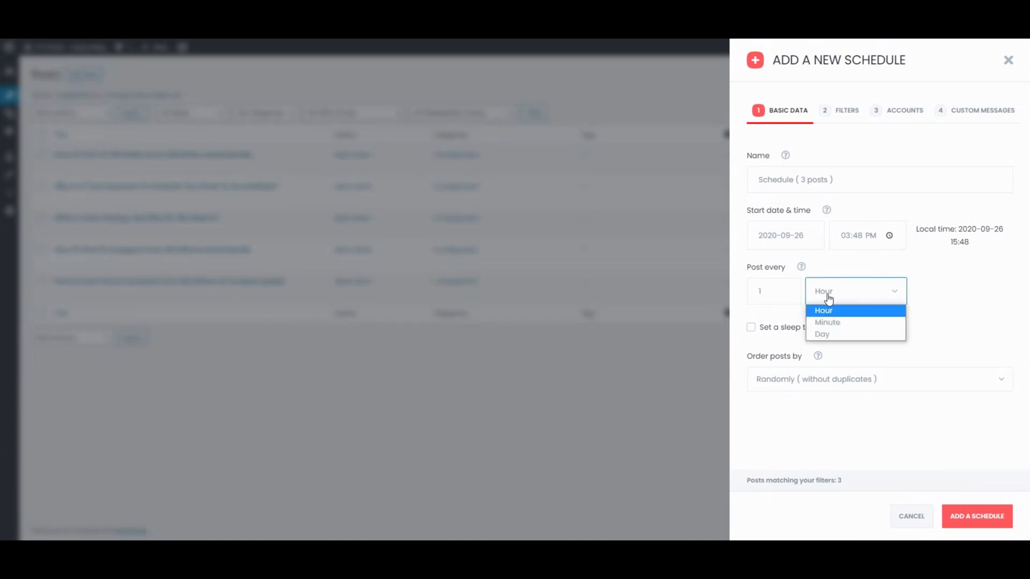
pyautogui.click(829, 335)
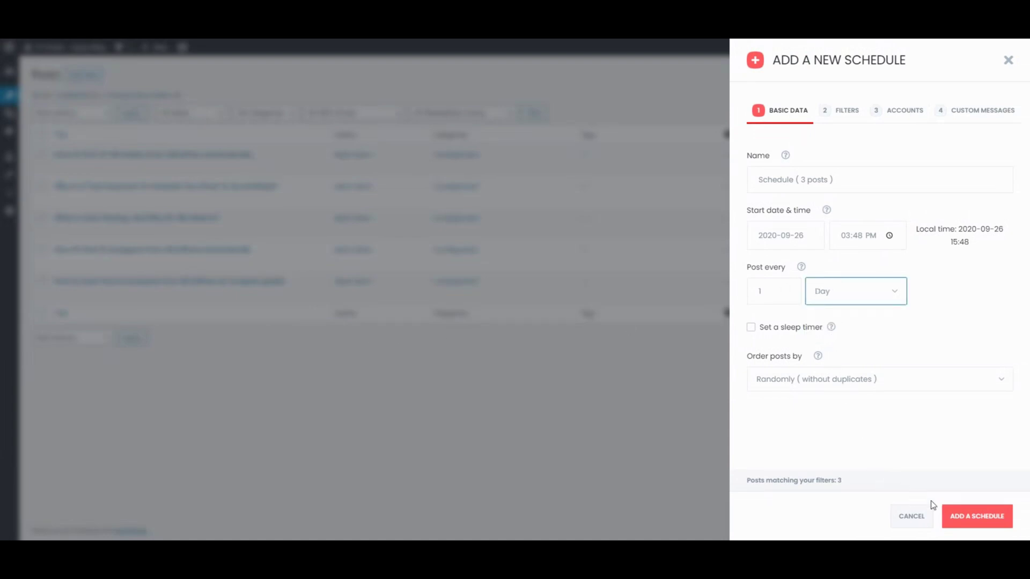
pyautogui.click(983, 517)
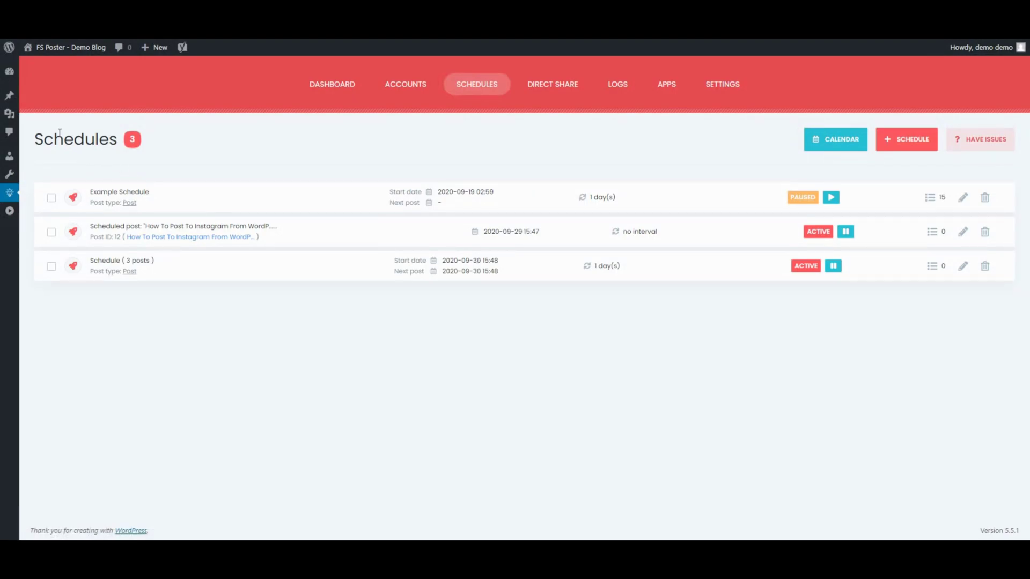
# Step: In the Media Library, apply the FS Poster: Schedule bulk action to the VKontakte banner-1.png, Facebook and wmplayer images
pyautogui.click(15, 116)
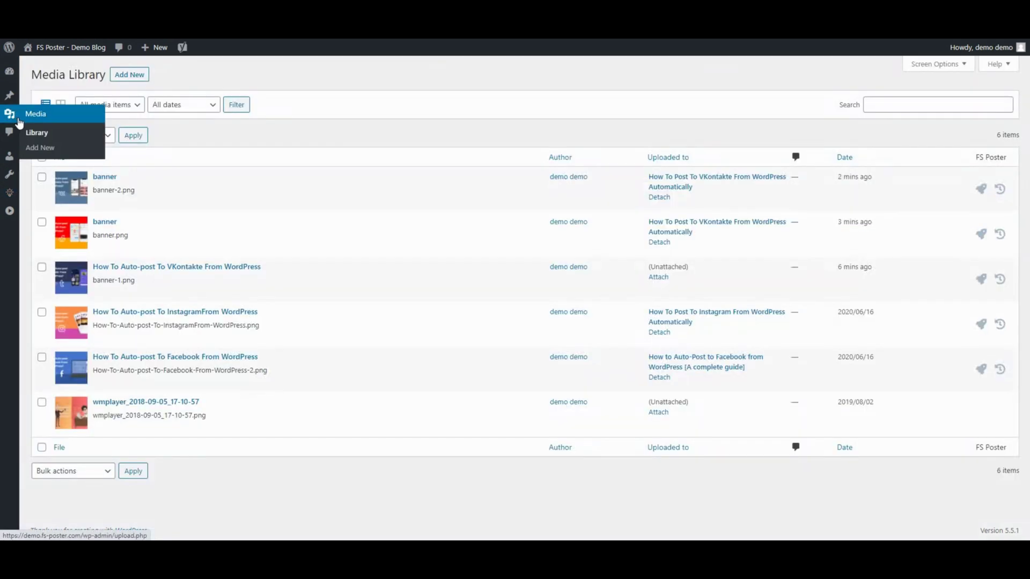
pyautogui.click(42, 267)
pyautogui.click(43, 357)
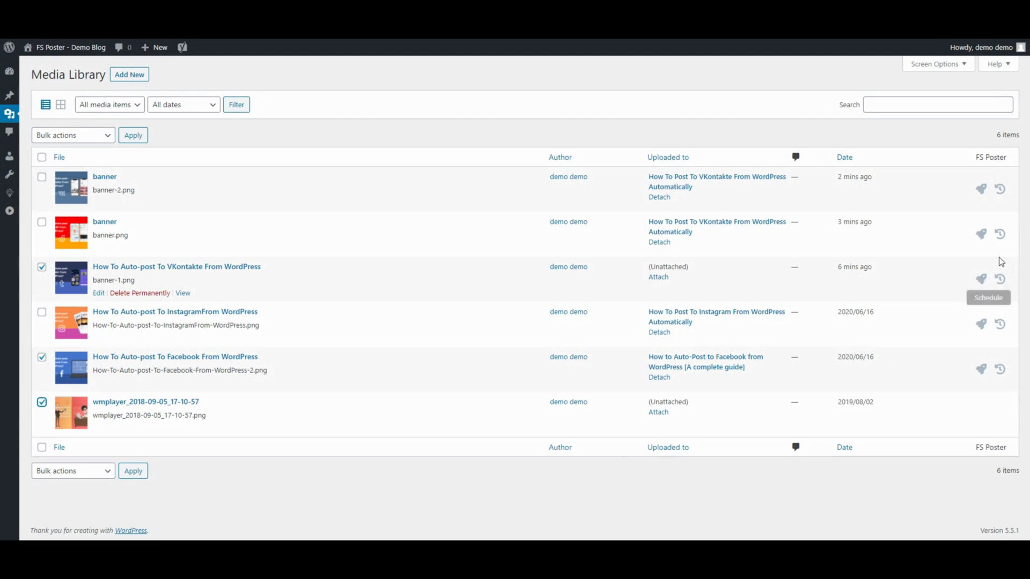
pyautogui.click(102, 136)
pyautogui.click(88, 171)
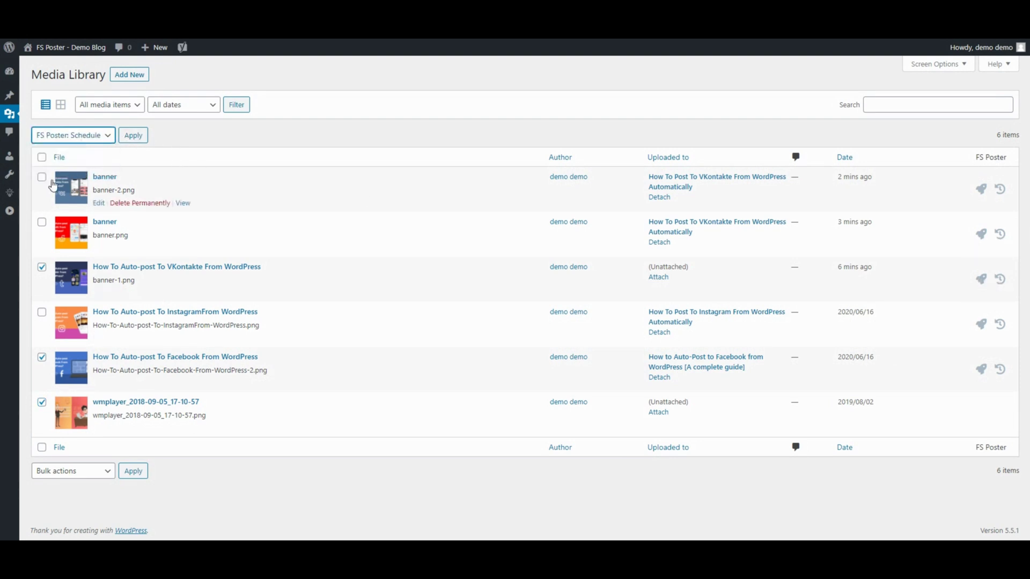
pyautogui.click(130, 141)
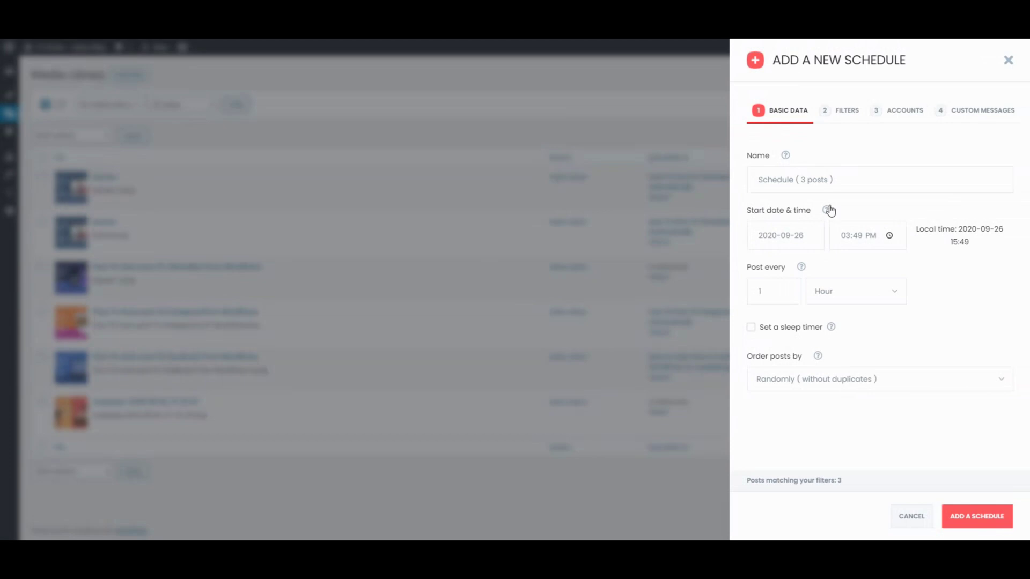
# Step: Add the three-image schedule with posting every 4 hours, and edit its start date to 2020-09-30
pyautogui.click(786, 289)
pyautogui.click(973, 516)
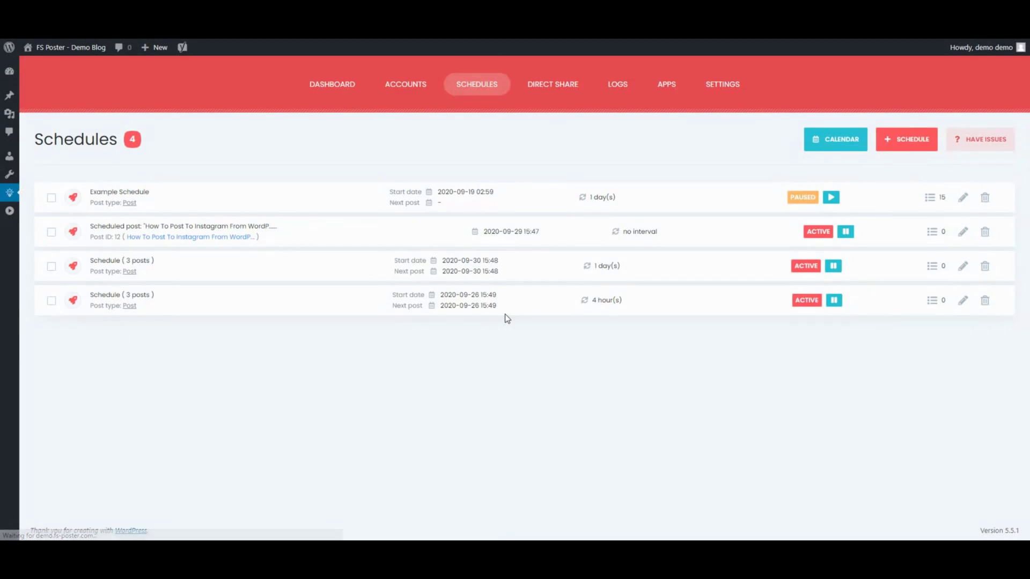
pyautogui.click(961, 302)
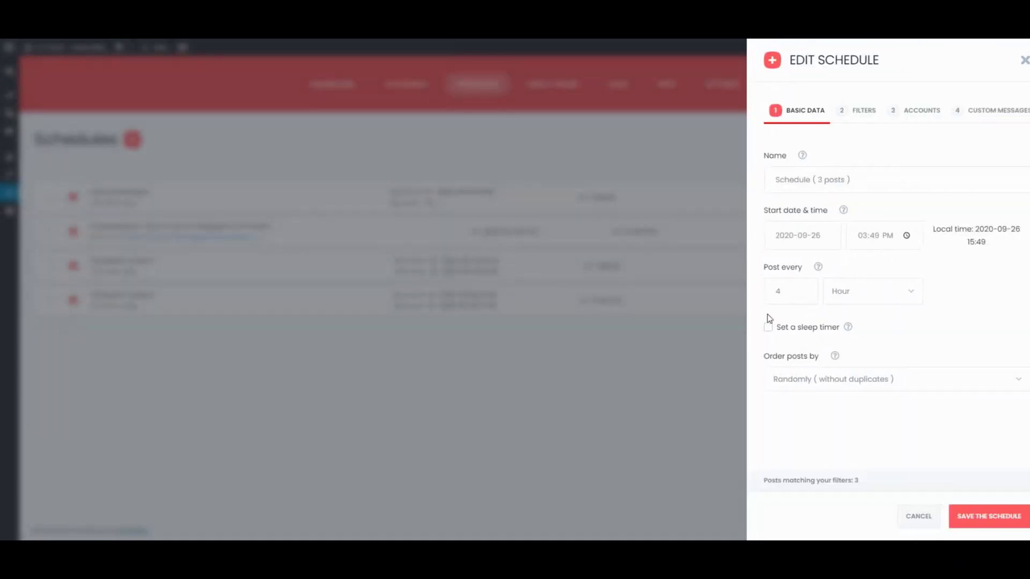
pyautogui.click(804, 235)
pyautogui.click(810, 340)
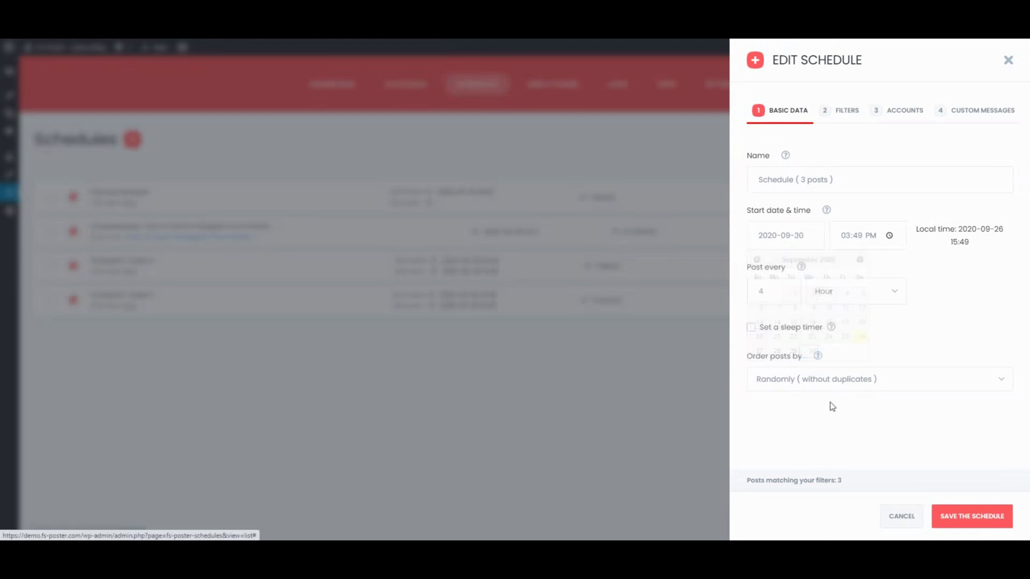
pyautogui.click(968, 519)
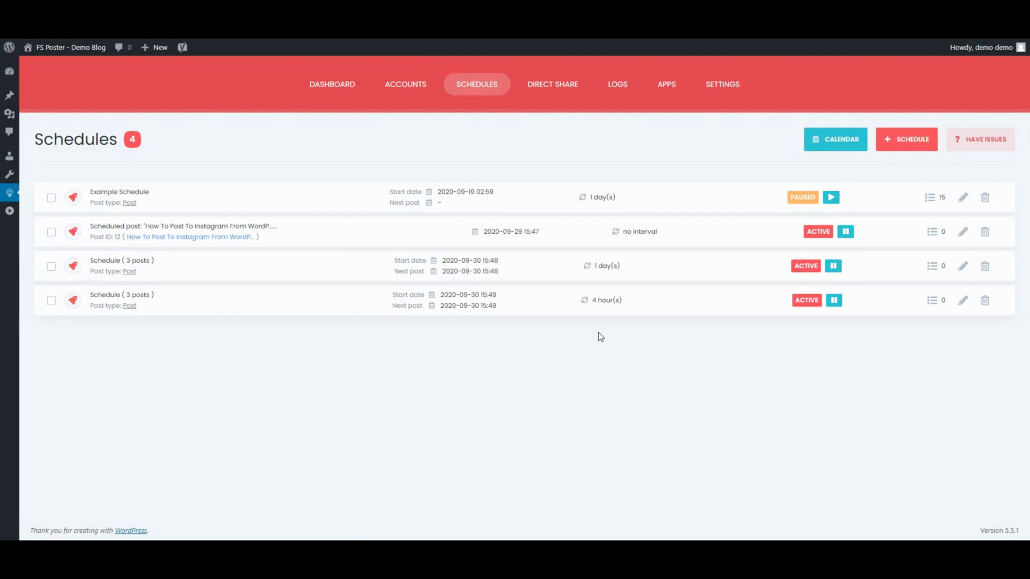
# Step: Start a new schedule named "My scheduke", starting on 2020-09-28 and posting every 30 minutes
pyautogui.click(901, 140)
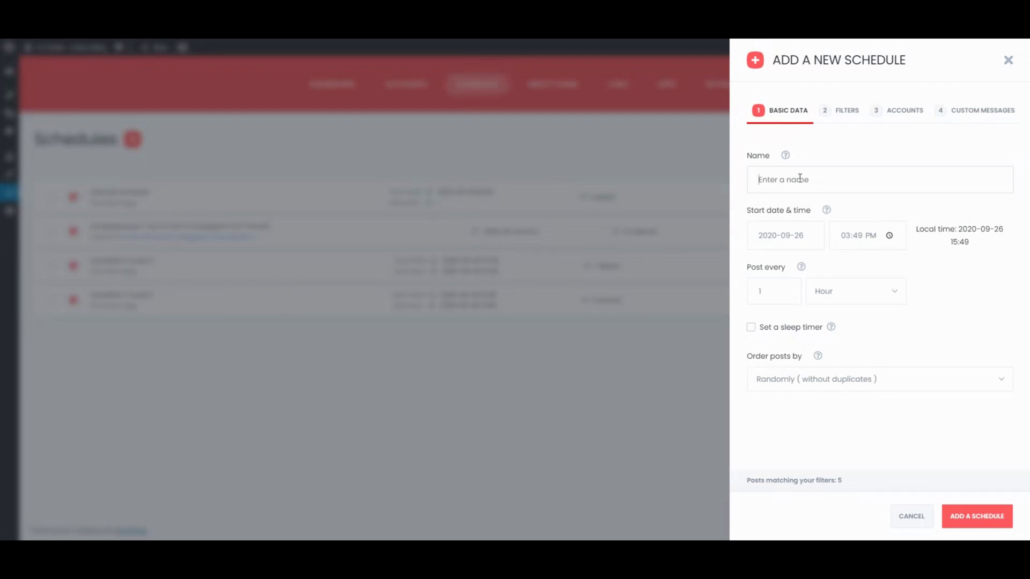
pyautogui.write('My scheduke')
pyautogui.click(799, 236)
pyautogui.click(778, 357)
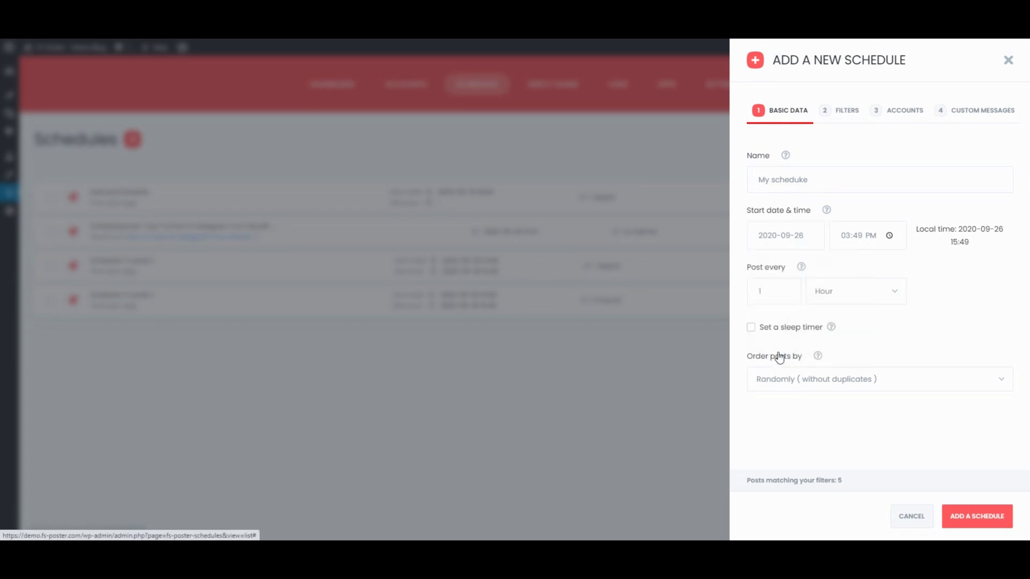
pyautogui.click(826, 295)
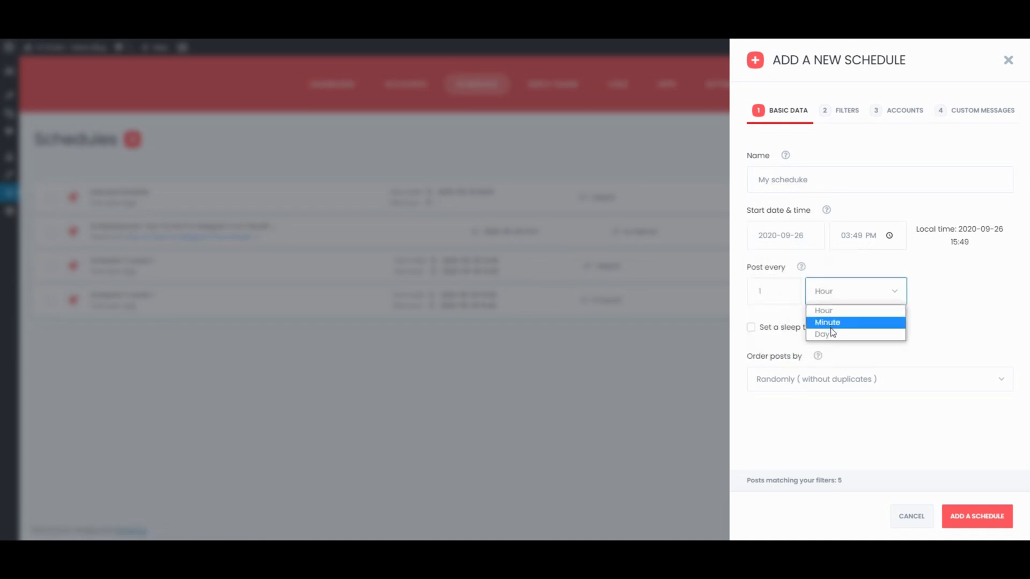
pyautogui.click(828, 321)
pyautogui.moveTo(766, 292); pyautogui.dragTo(750, 294)
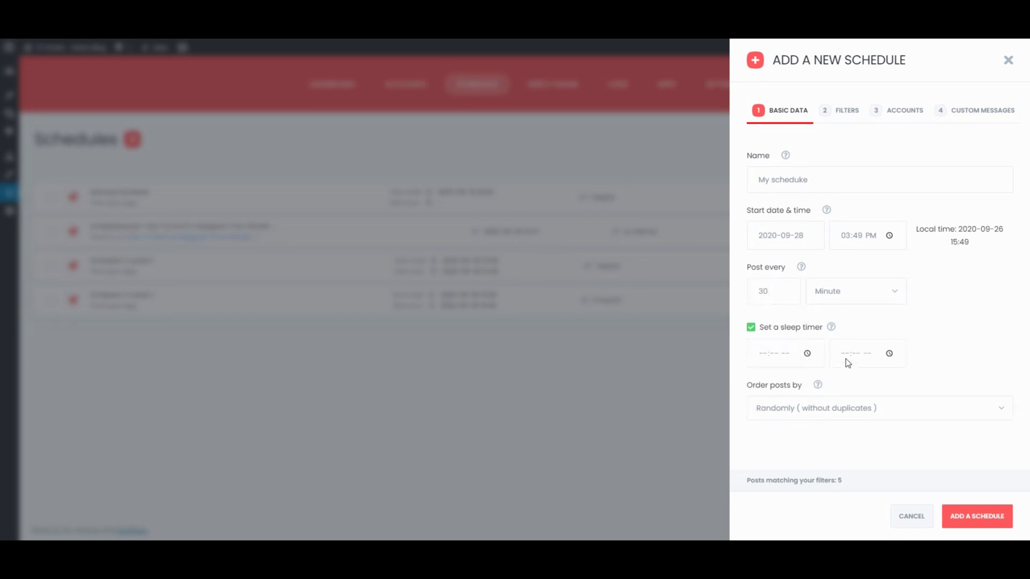
# Step: Turn off the sleep timer and set the schedule's post order to Randomly
pyautogui.click(751, 328)
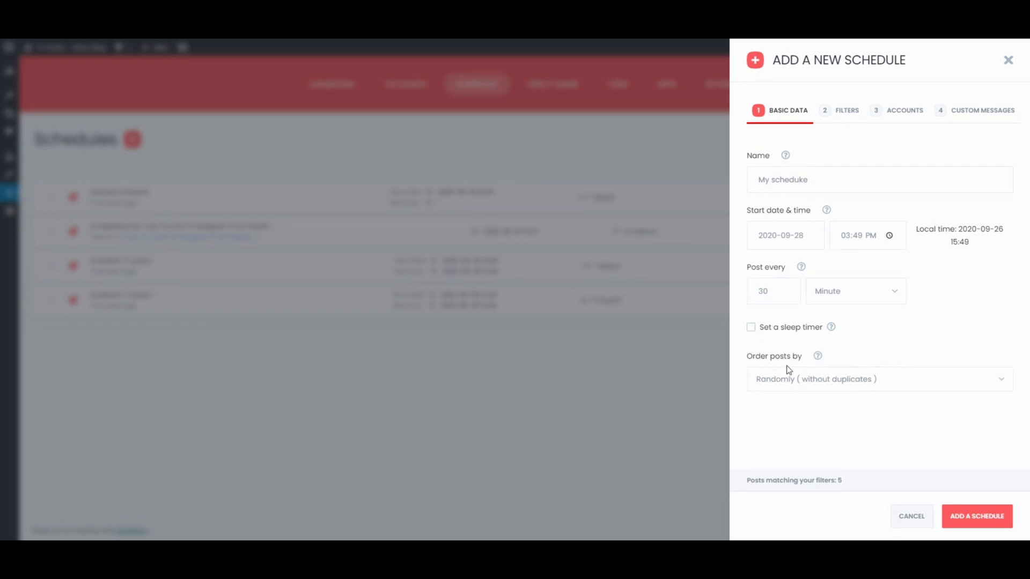
pyautogui.click(805, 380)
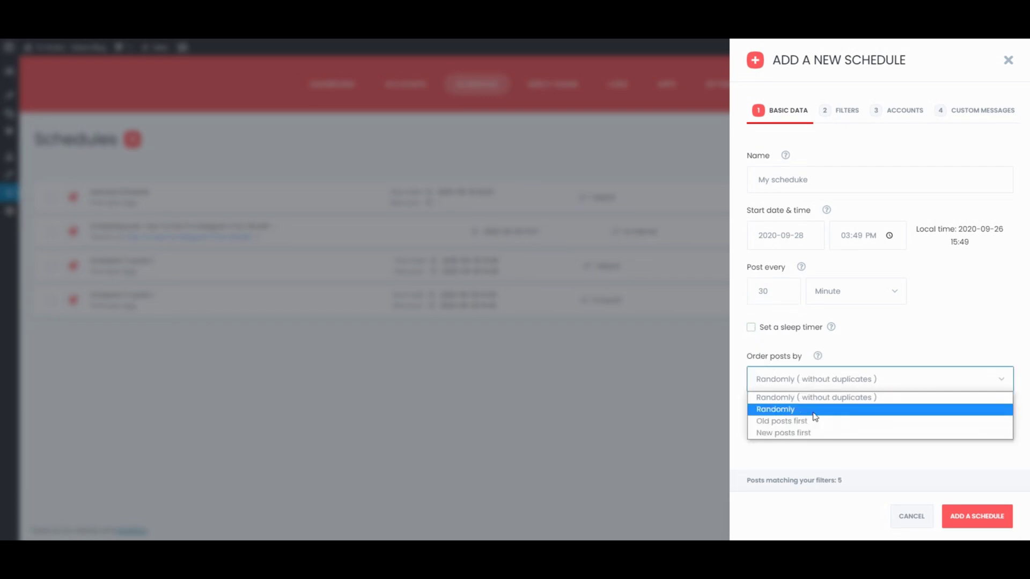
pyautogui.click(813, 411)
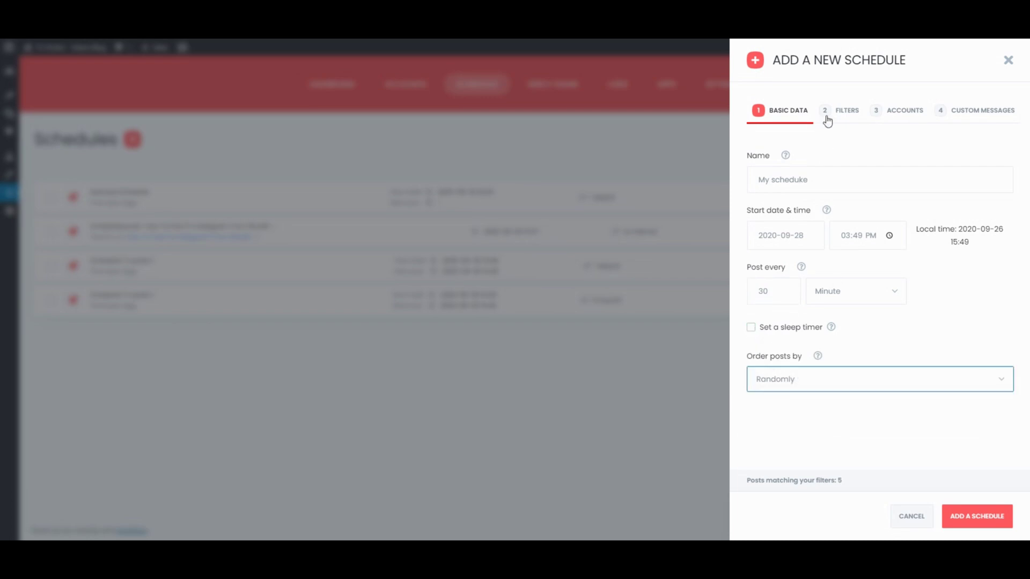
# Step: Review the published-time filter, add "new post" to the Facebook custom message after {title}, and add the schedule
pyautogui.click(845, 111)
pyautogui.click(825, 177)
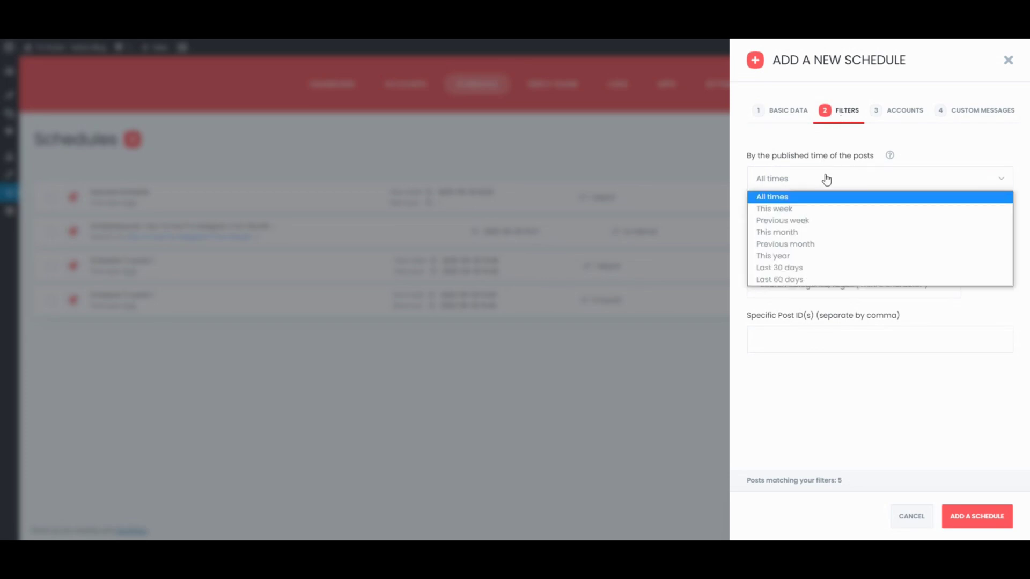
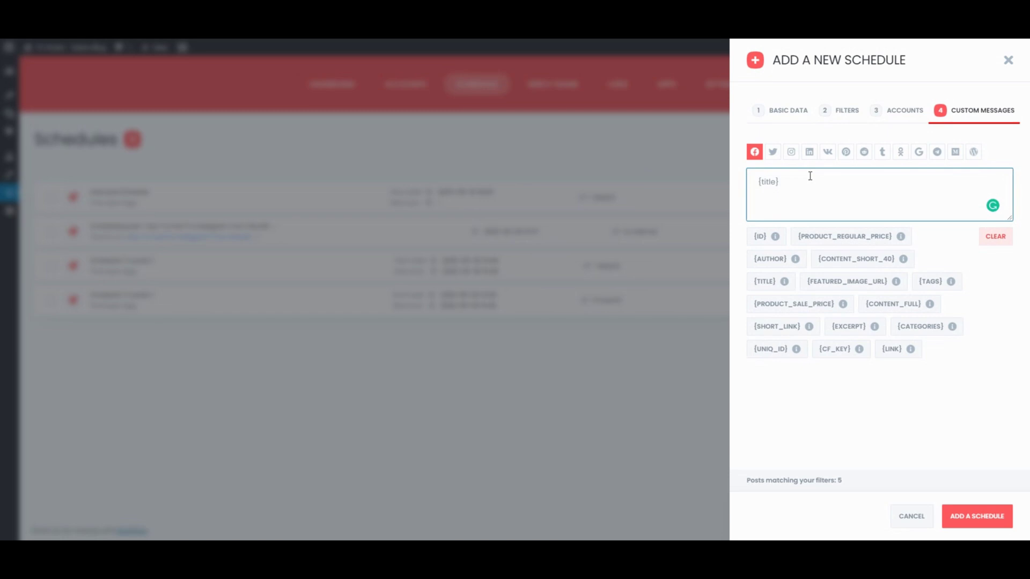
pyautogui.write('new post')
pyautogui.click(960, 524)
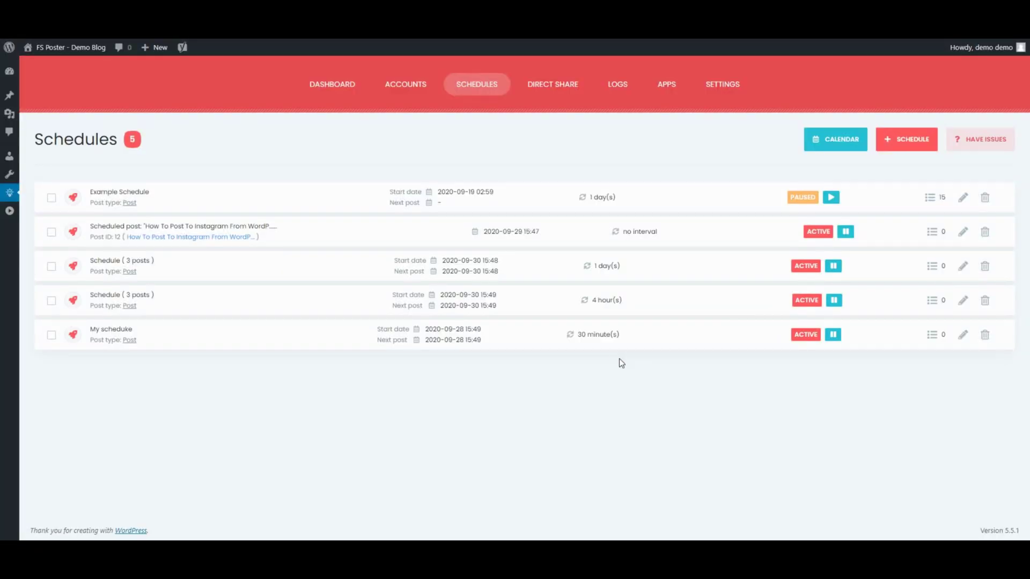
pyautogui.moveTo(586, 334); pyautogui.dragTo(618, 339)
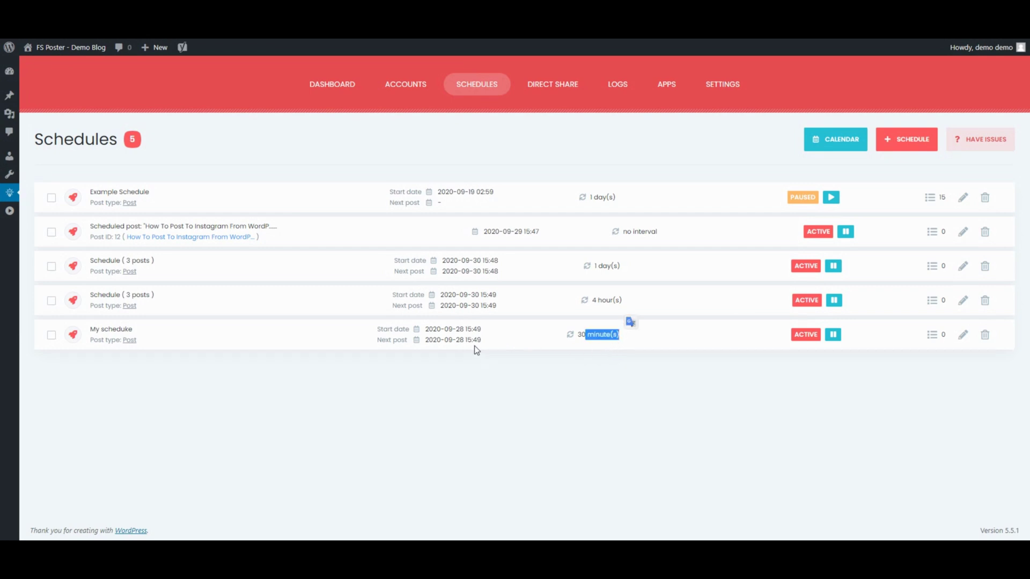
# Step: Attach the VKontakte image banner-2.png from the Media Library to a new direct share post
pyautogui.click(553, 94)
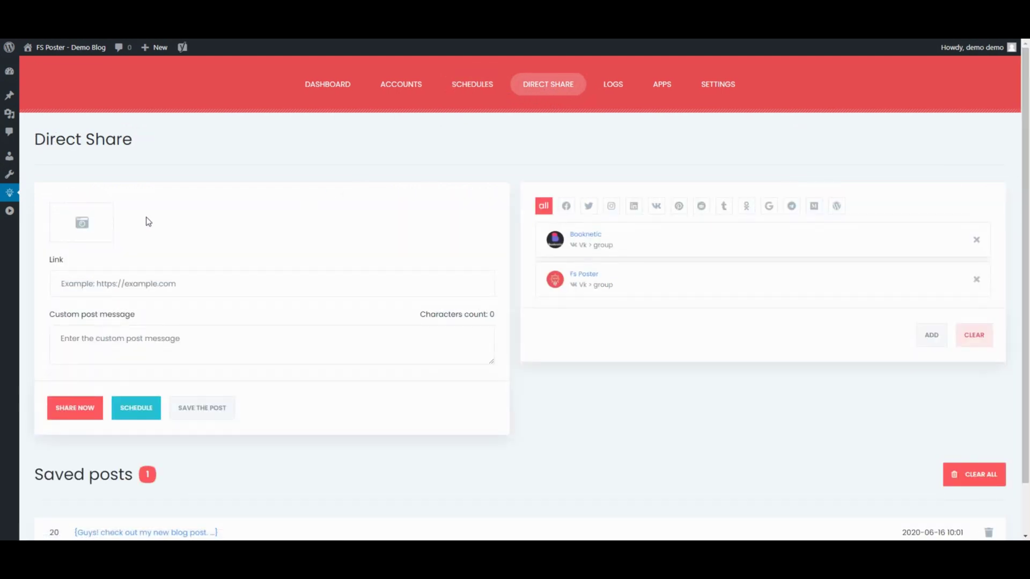
pyautogui.click(92, 223)
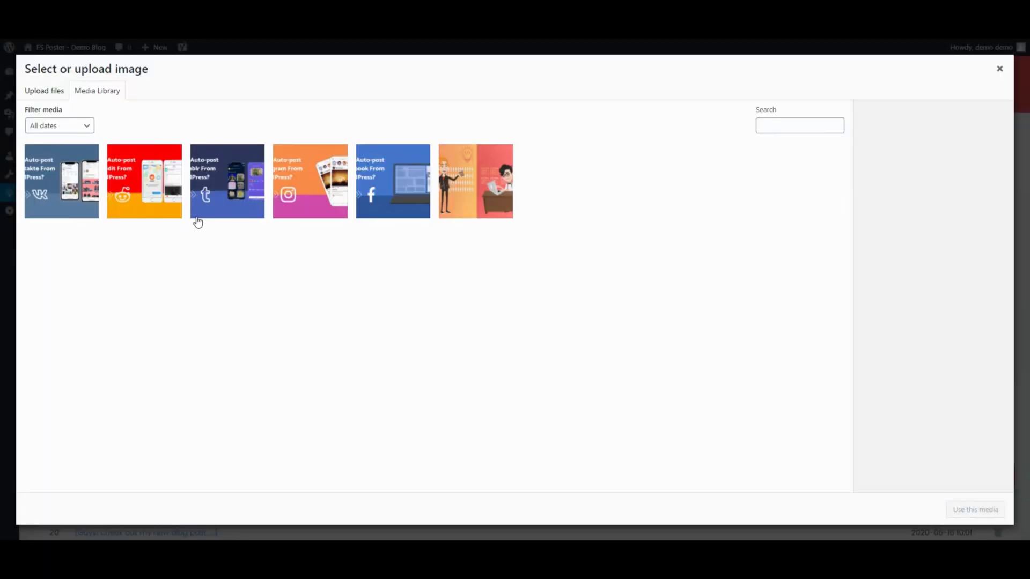
pyautogui.click(52, 187)
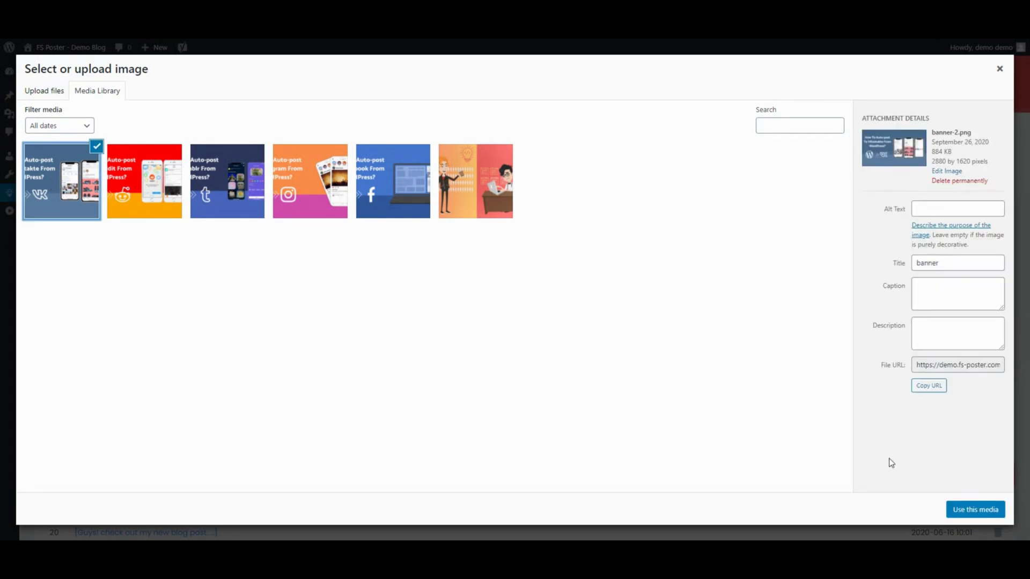
pyautogui.click(961, 509)
# Step: Enter "Here is my new post!" as the custom post message of the direct share
pyautogui.scroll(-2, 483, 306)
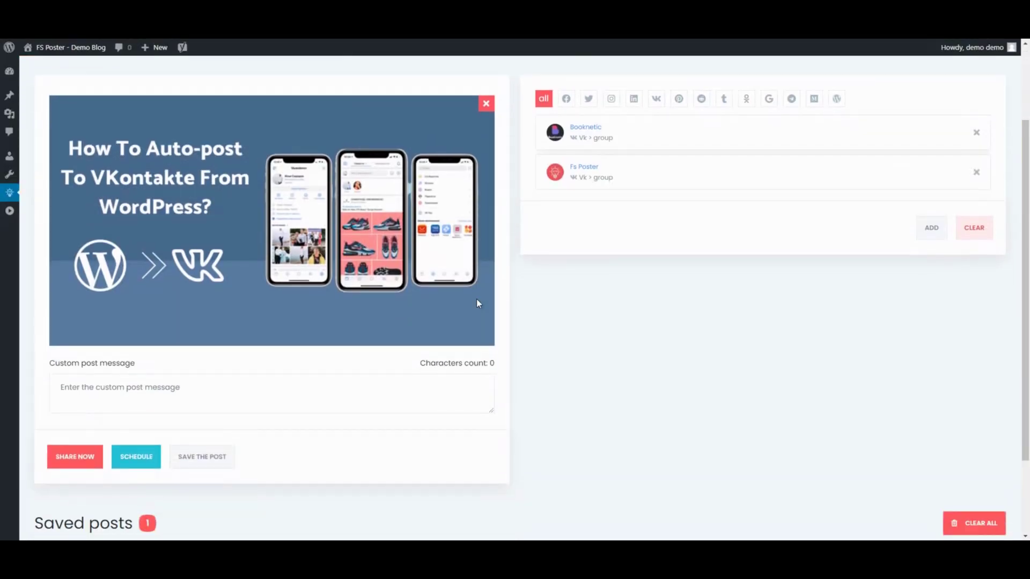
pyautogui.click(264, 375)
pyautogui.write('Here is')
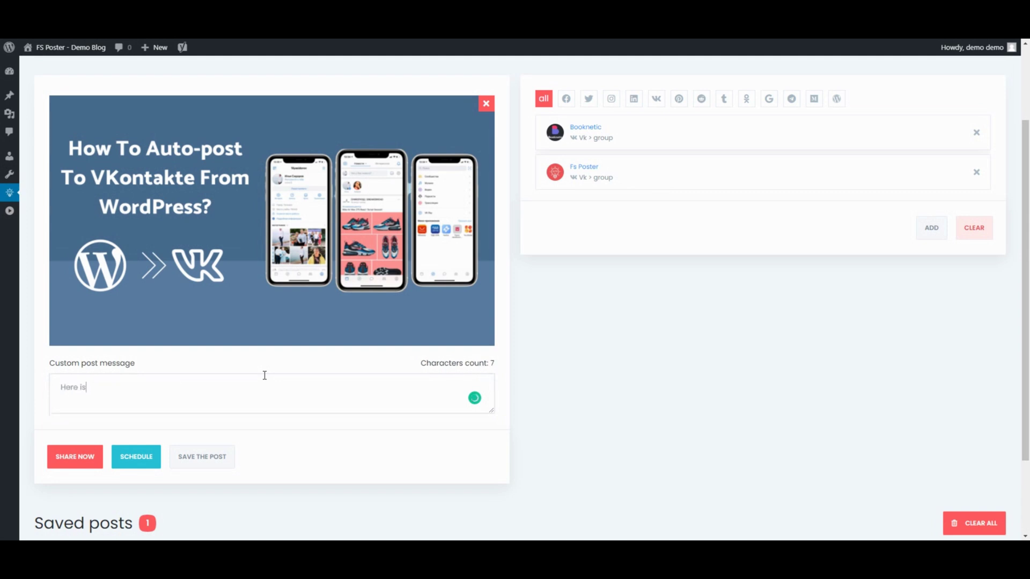
pyautogui.write(' my new')
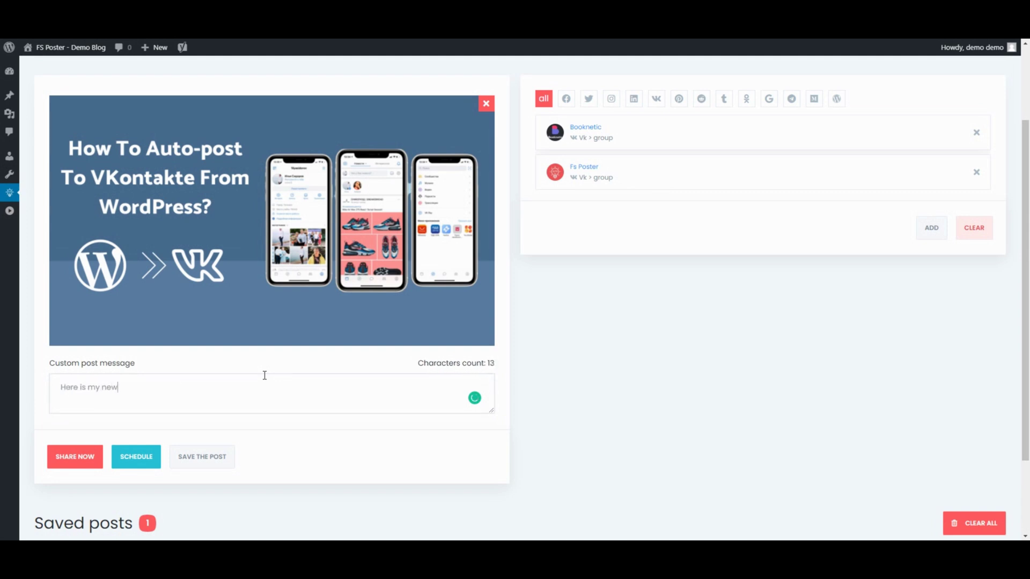
pyautogui.write(' post!')
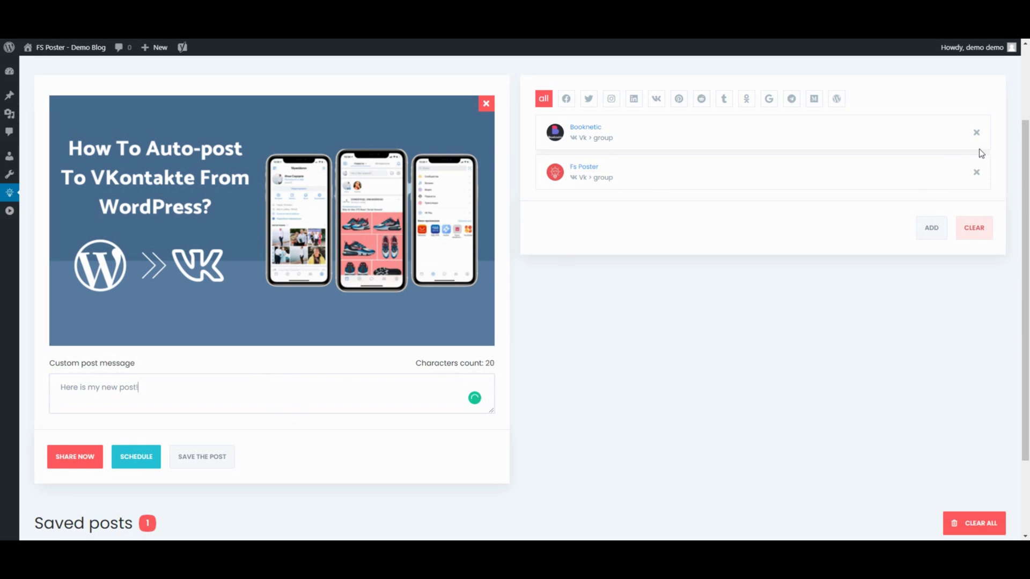
# Step: Remove the Booknetic group, share the post immediately to the Fs Poster VK group, and check its message on VK
pyautogui.click(976, 132)
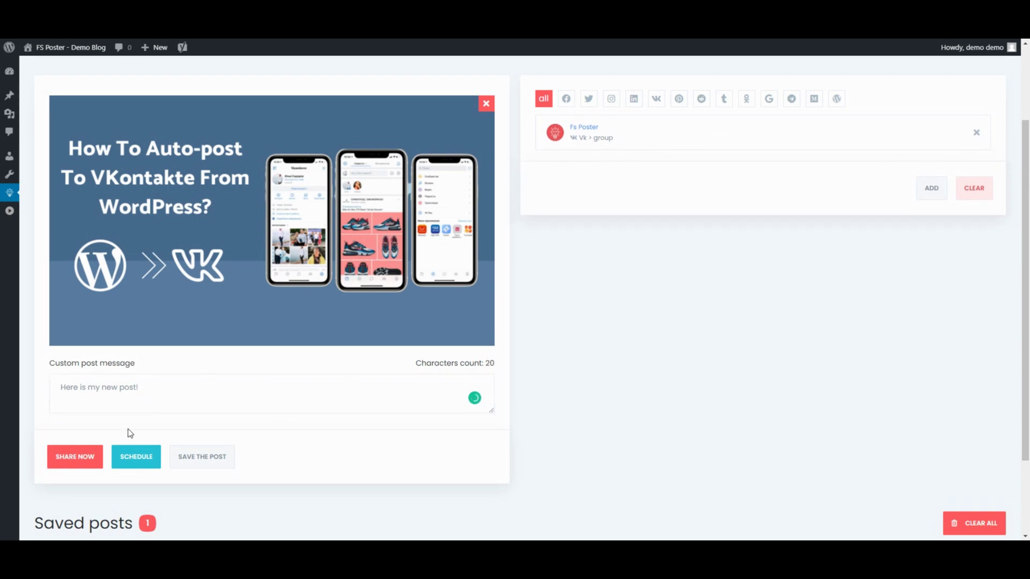
pyautogui.click(87, 457)
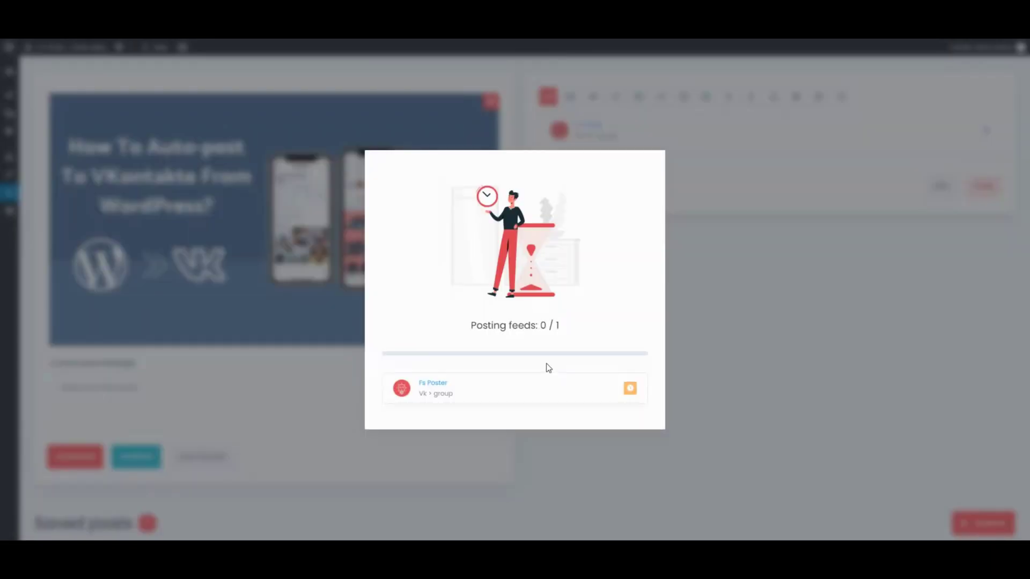
pyautogui.click(591, 390)
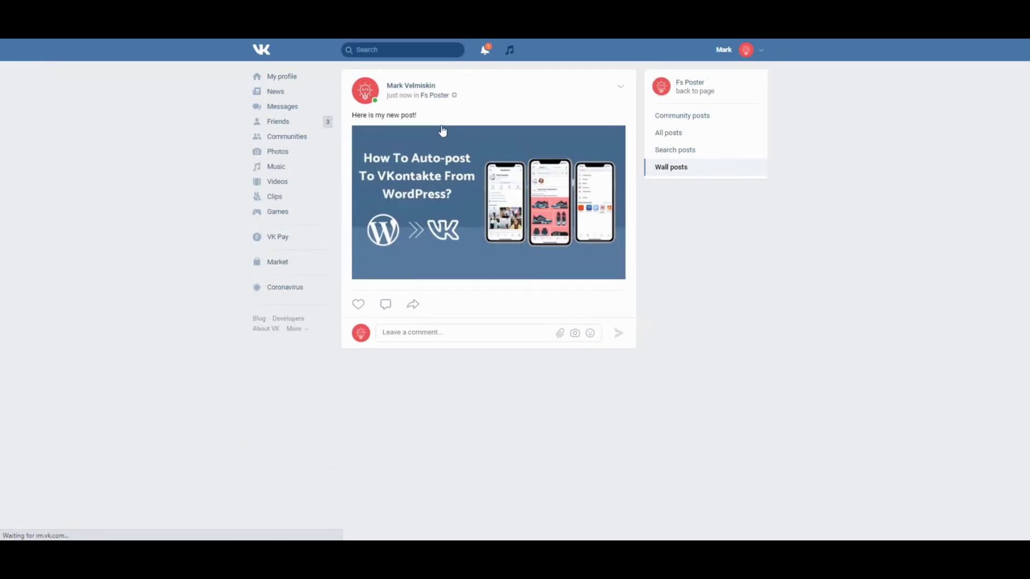
pyautogui.moveTo(423, 119); pyautogui.dragTo(354, 119)
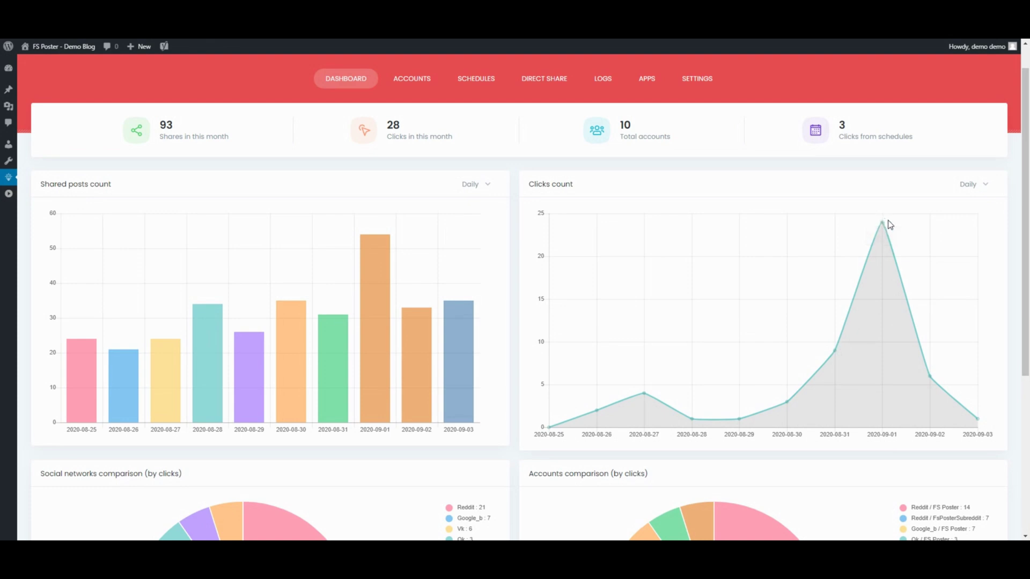
# Step: In the dashboard click comparisons, hide Reddit and Google_b among social networks, and Google_b / FS Poster and Reddit / FsPosterSubreddit among accounts
pyautogui.moveTo(883, 226)
pyautogui.moveTo(1026, 176); pyautogui.dragTo(1028, 337)
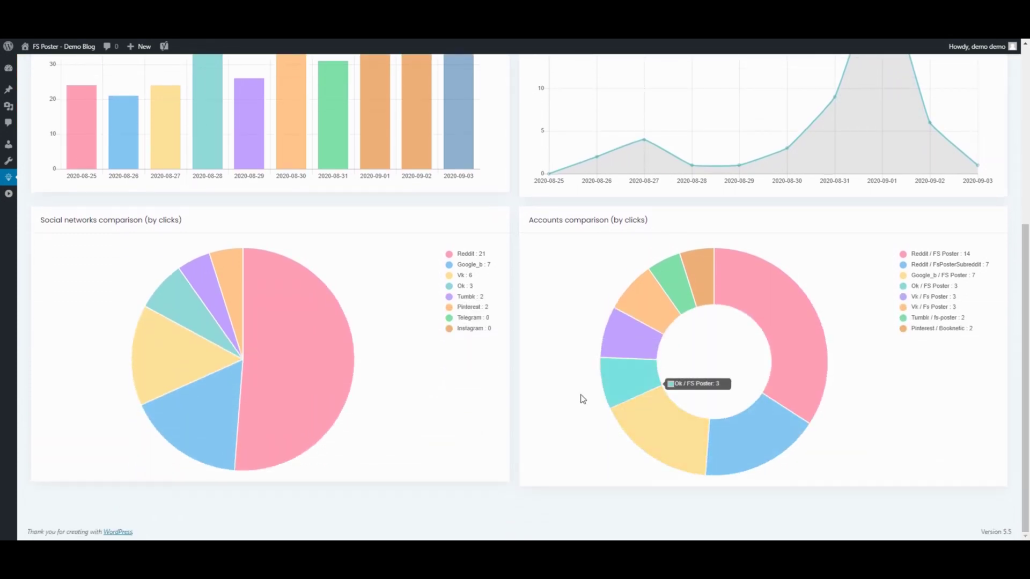
pyautogui.moveTo(328, 375)
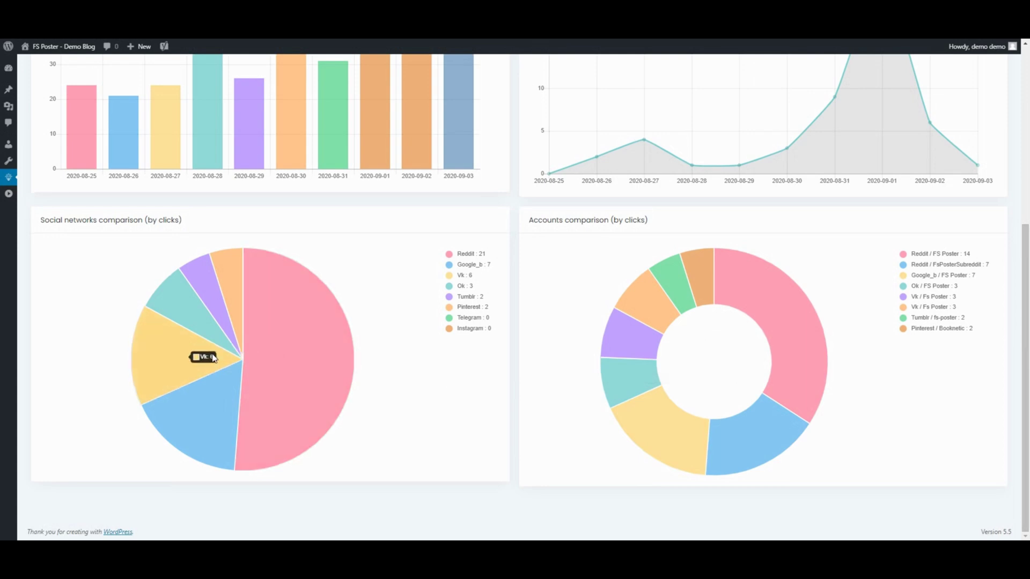
pyautogui.click(472, 256)
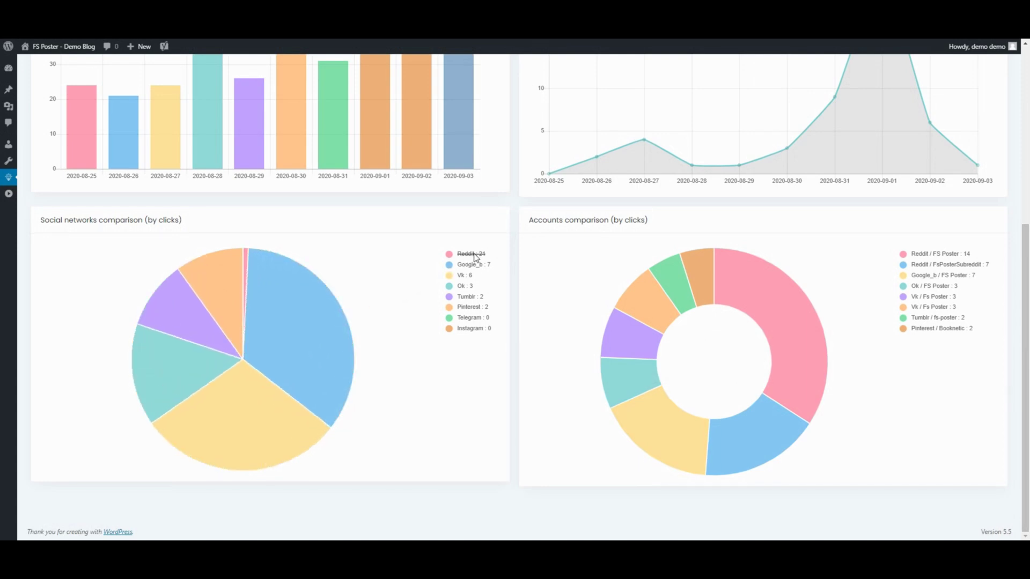
pyautogui.click(470, 266)
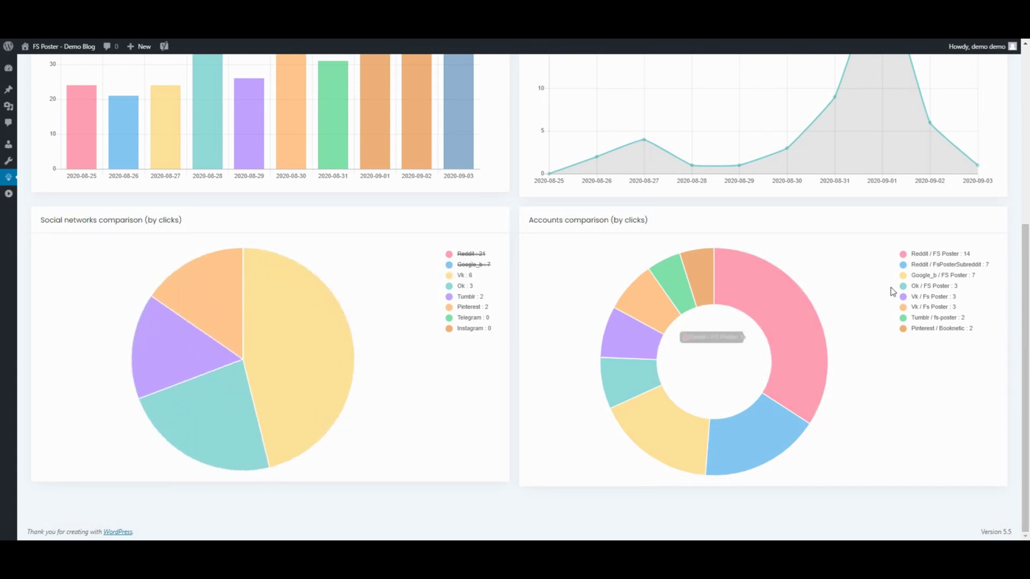
pyautogui.click(953, 275)
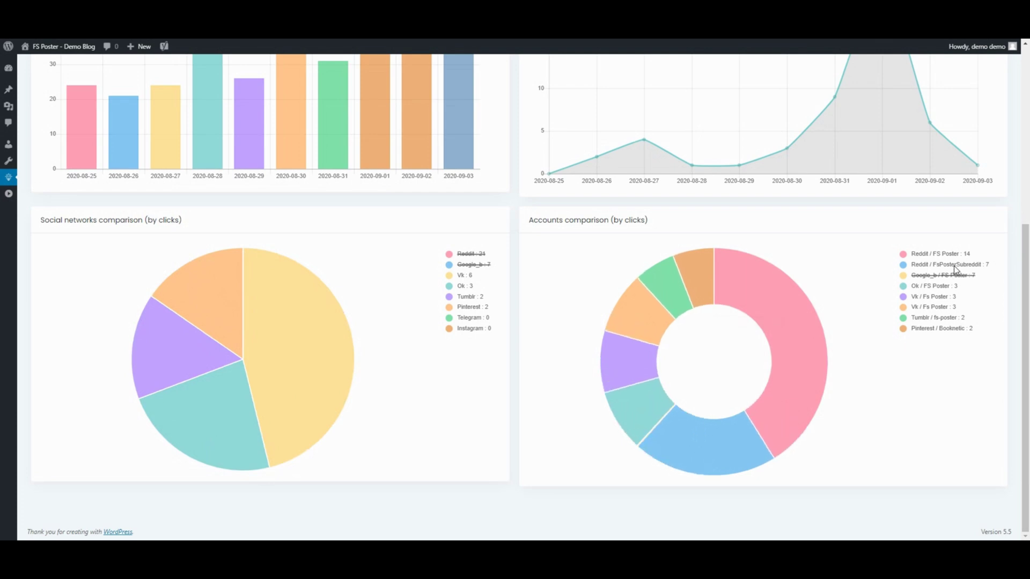
pyautogui.click(954, 266)
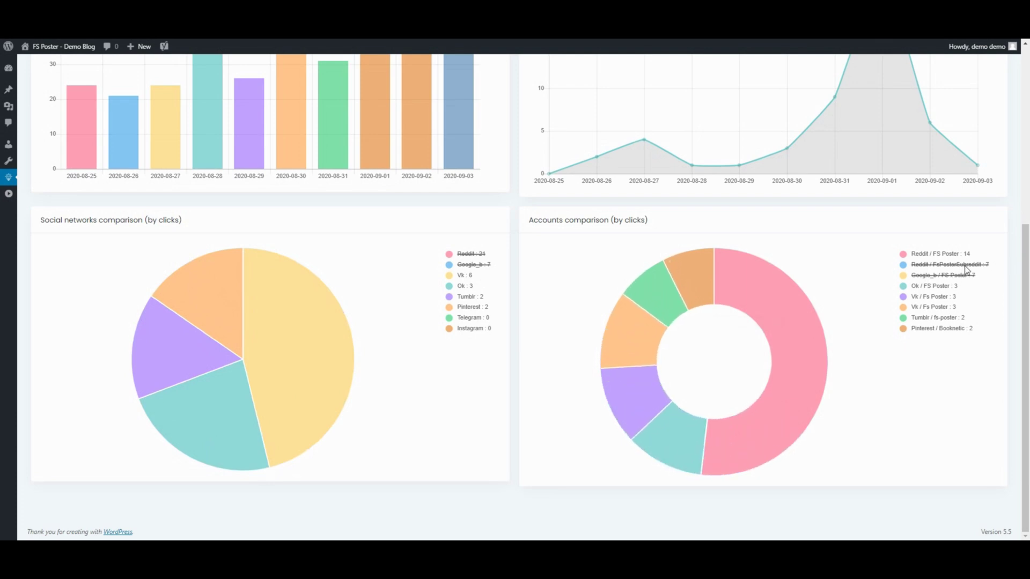